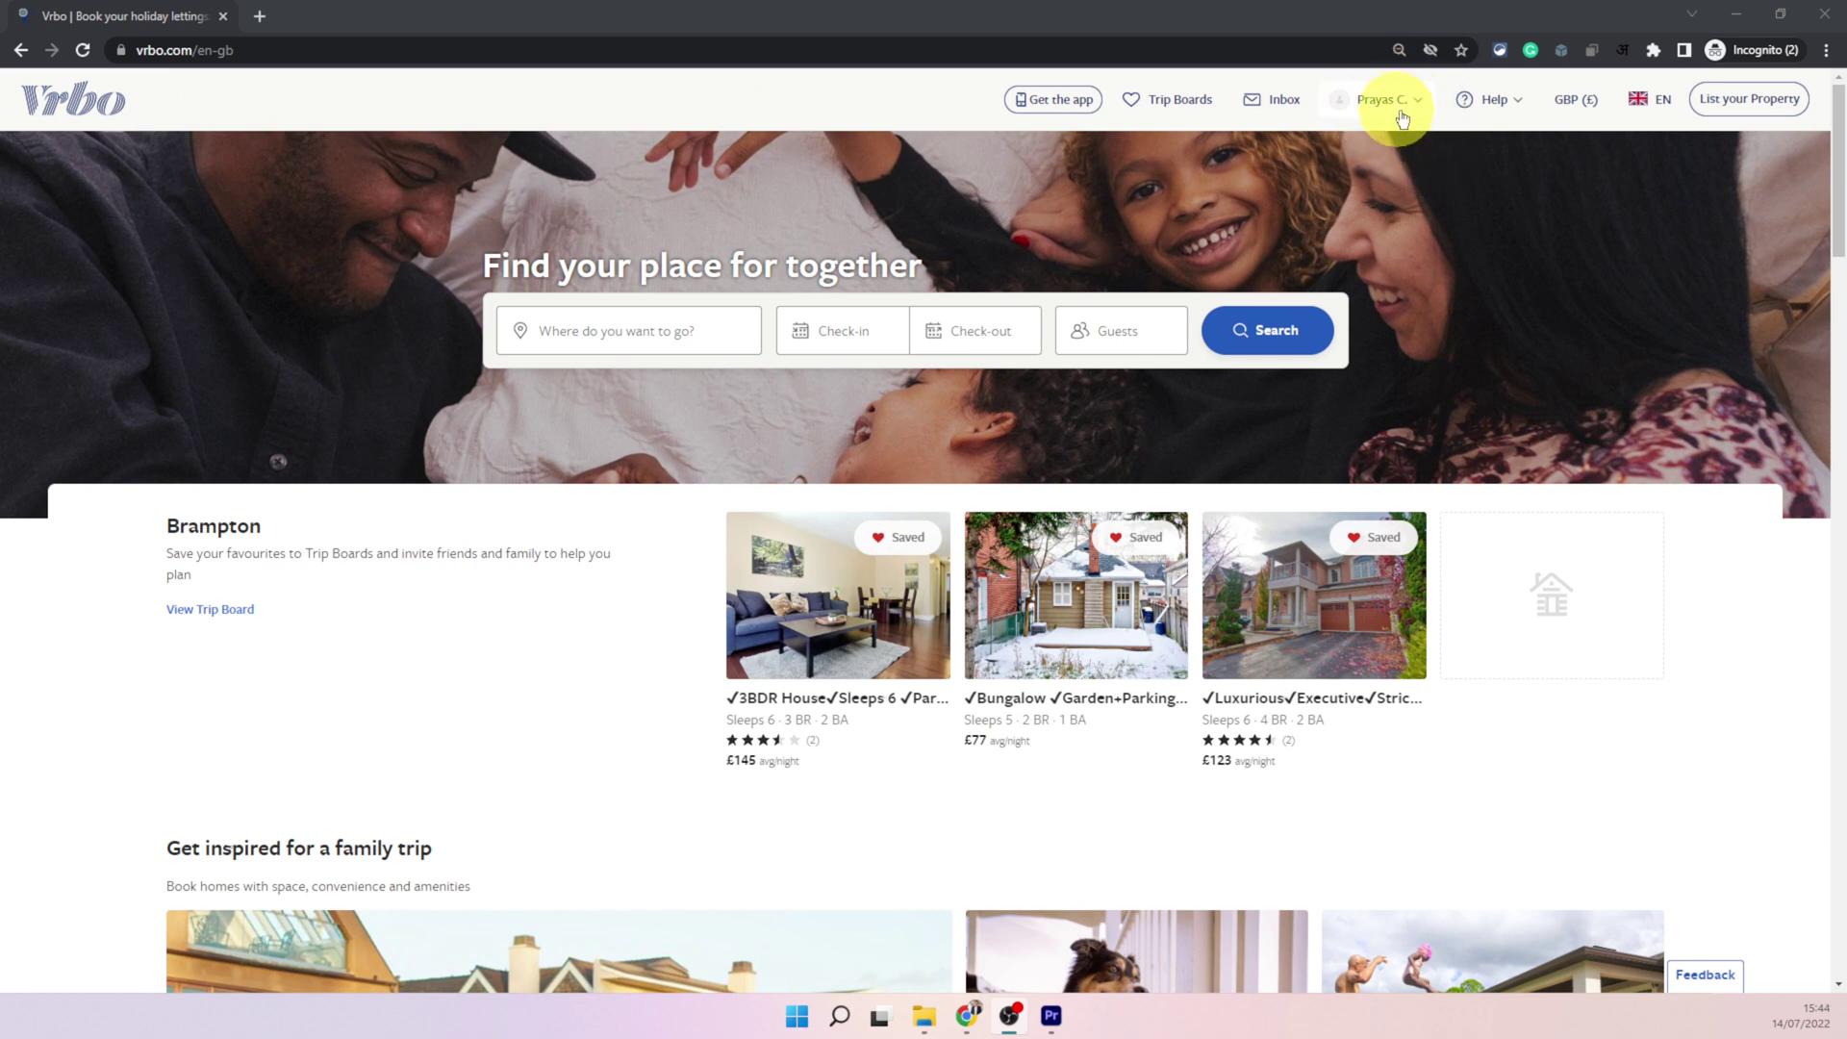
Step: Switch from the traveller home page to the Owner Dashboard through the account menu
{"action": "left_click", "coordinate": [1402, 104]}
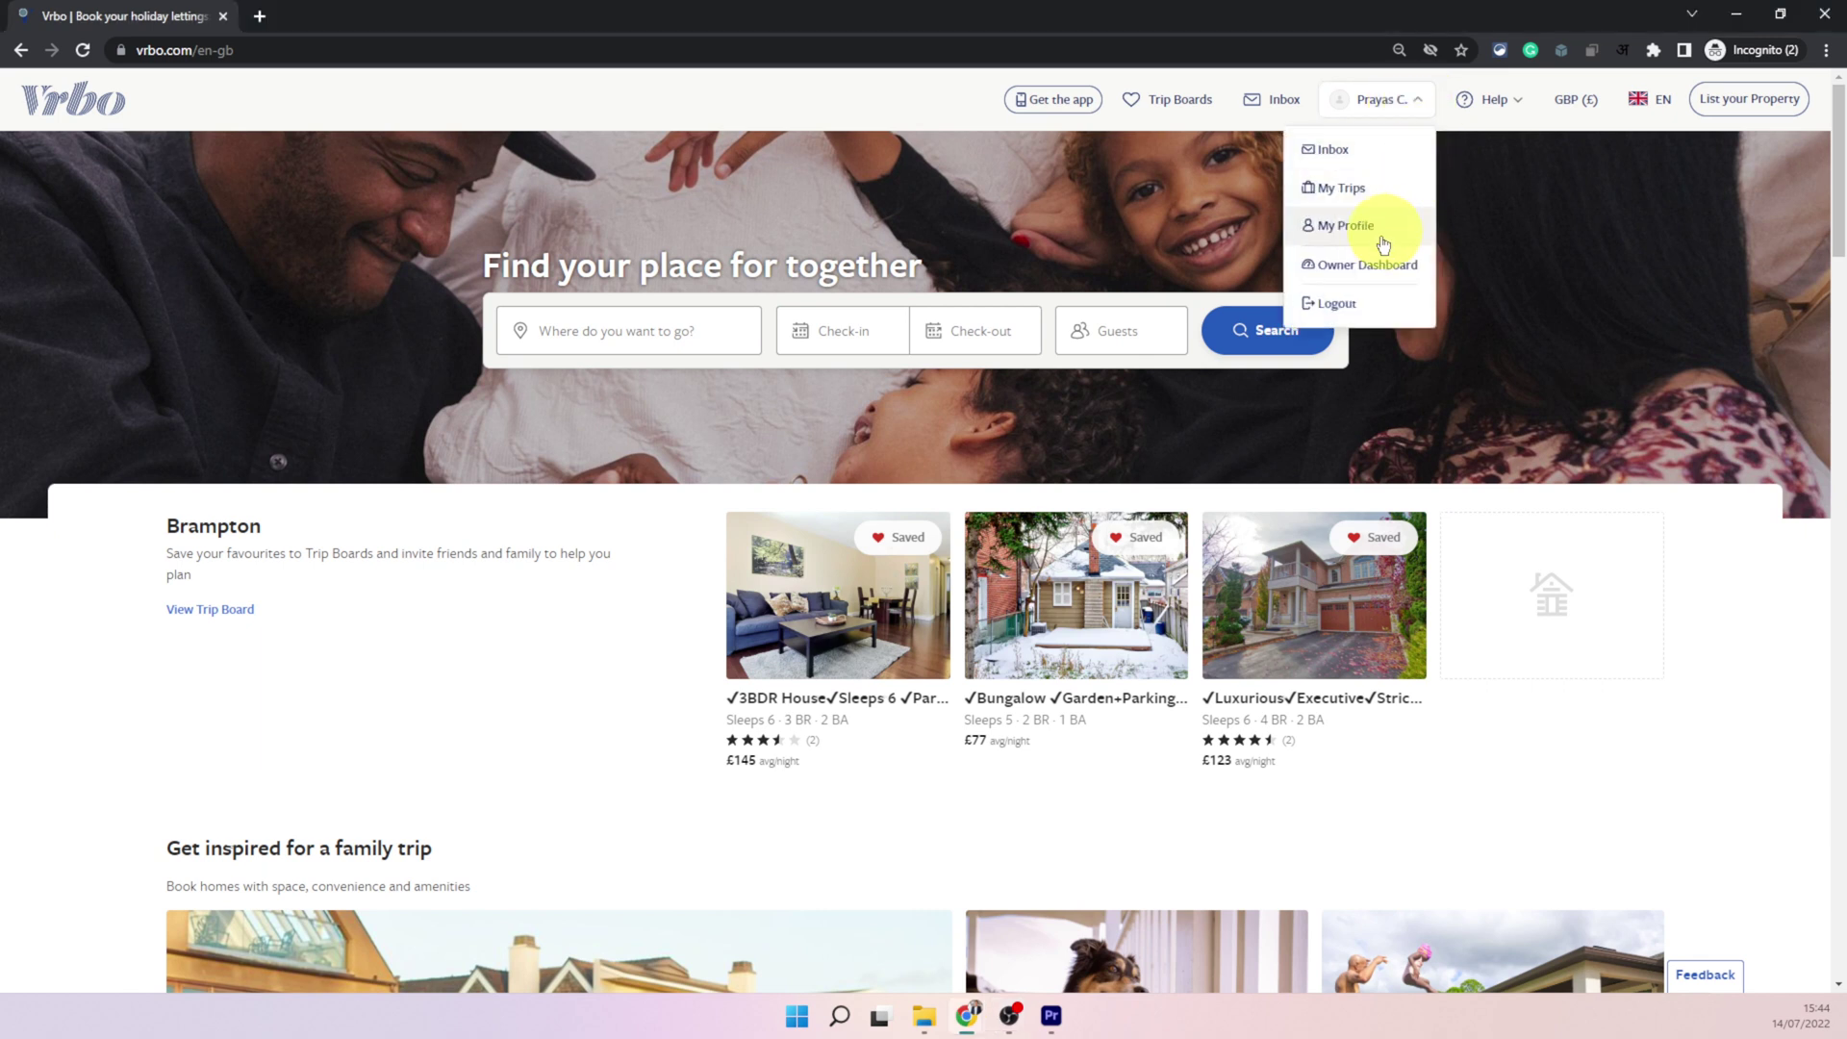
{"action": "left_click", "coordinate": [1354, 276]}
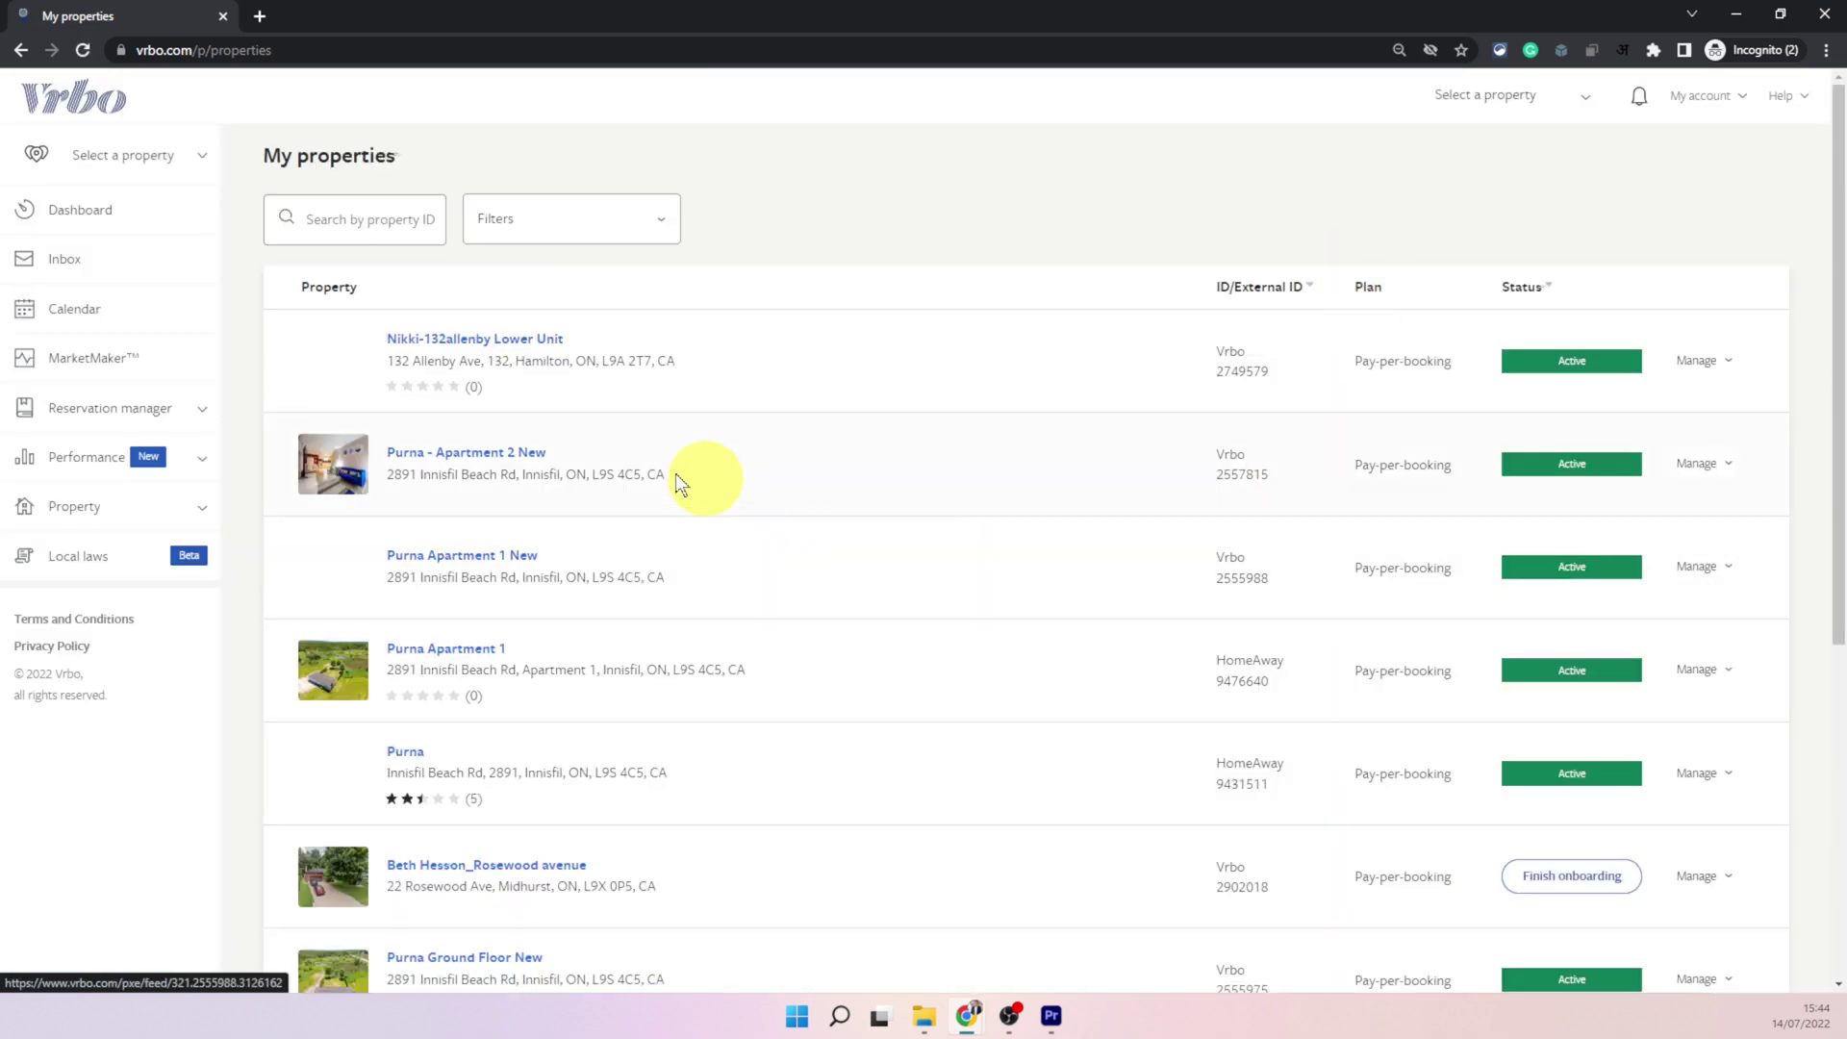
Step: Open the Purna - Apartment 2 New property from the My properties list
{"action": "left_click", "coordinate": [455, 445]}
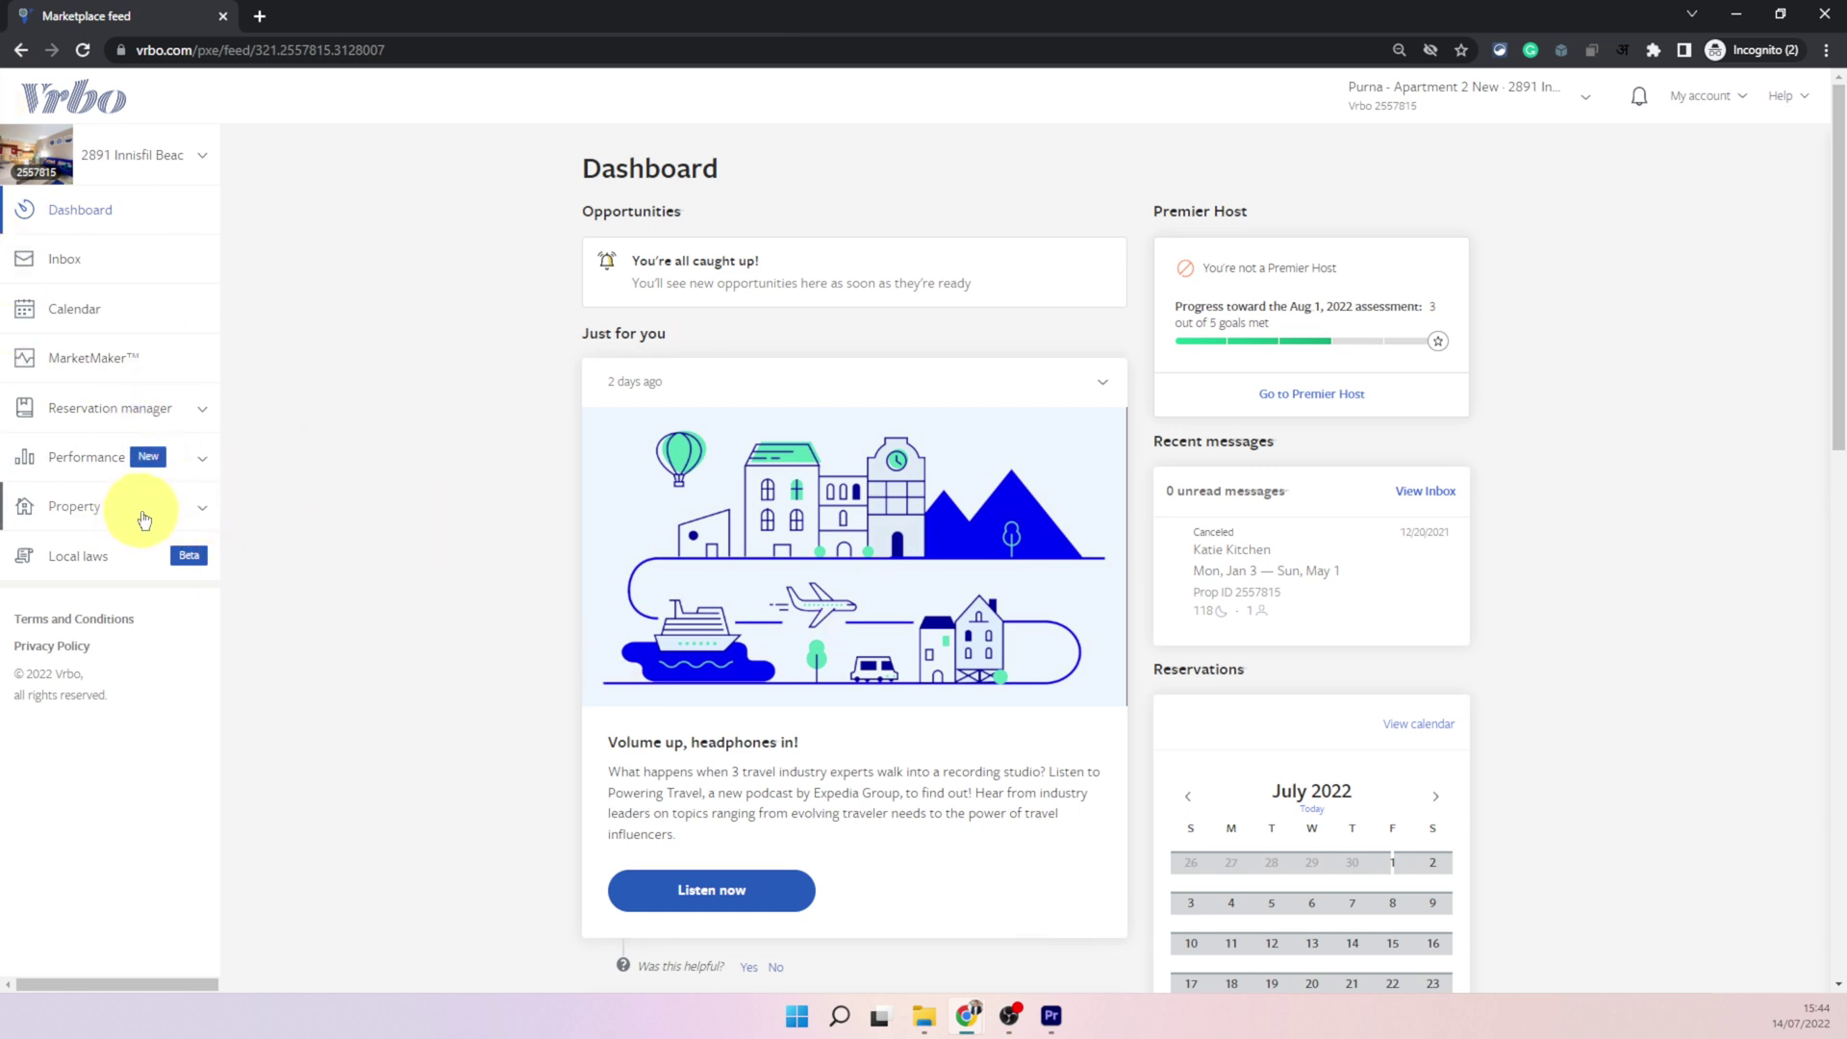
Step: Open Property details from the Property section of the left sidebar
{"action": "left_click", "coordinate": [198, 504]}
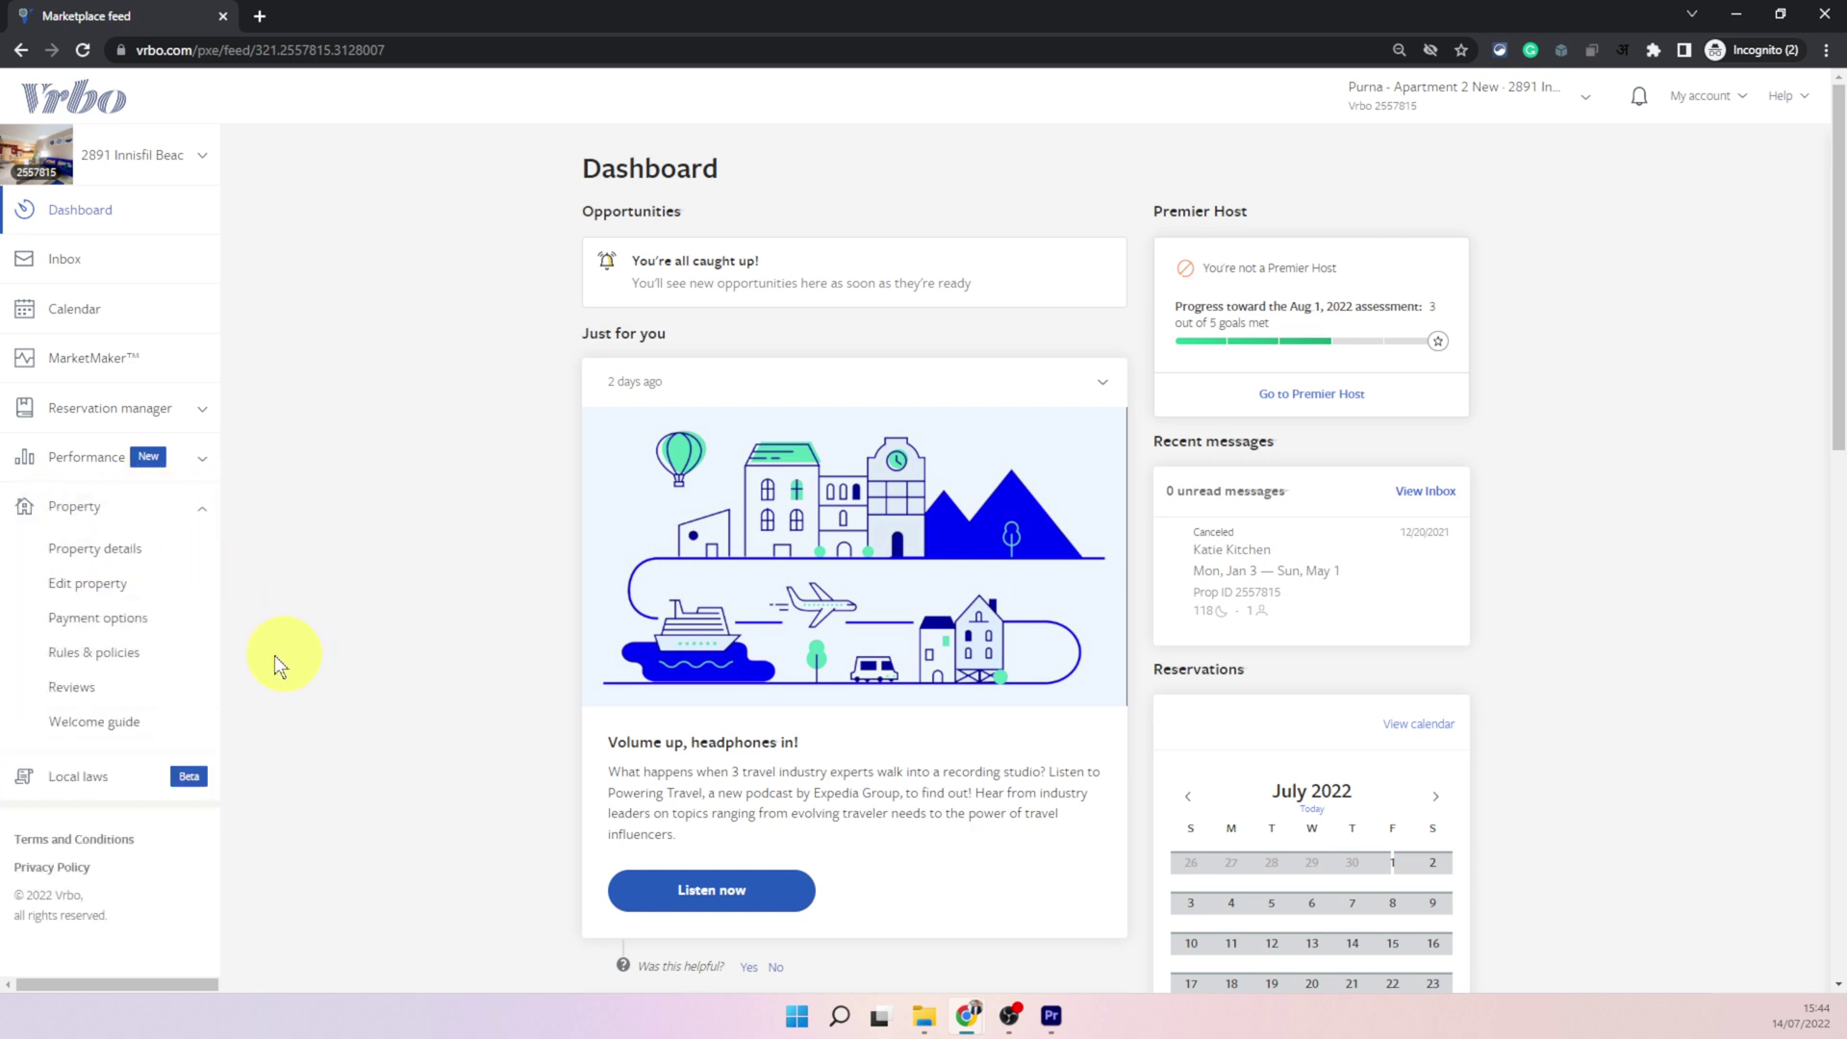
{"action": "left_click", "coordinate": [111, 550]}
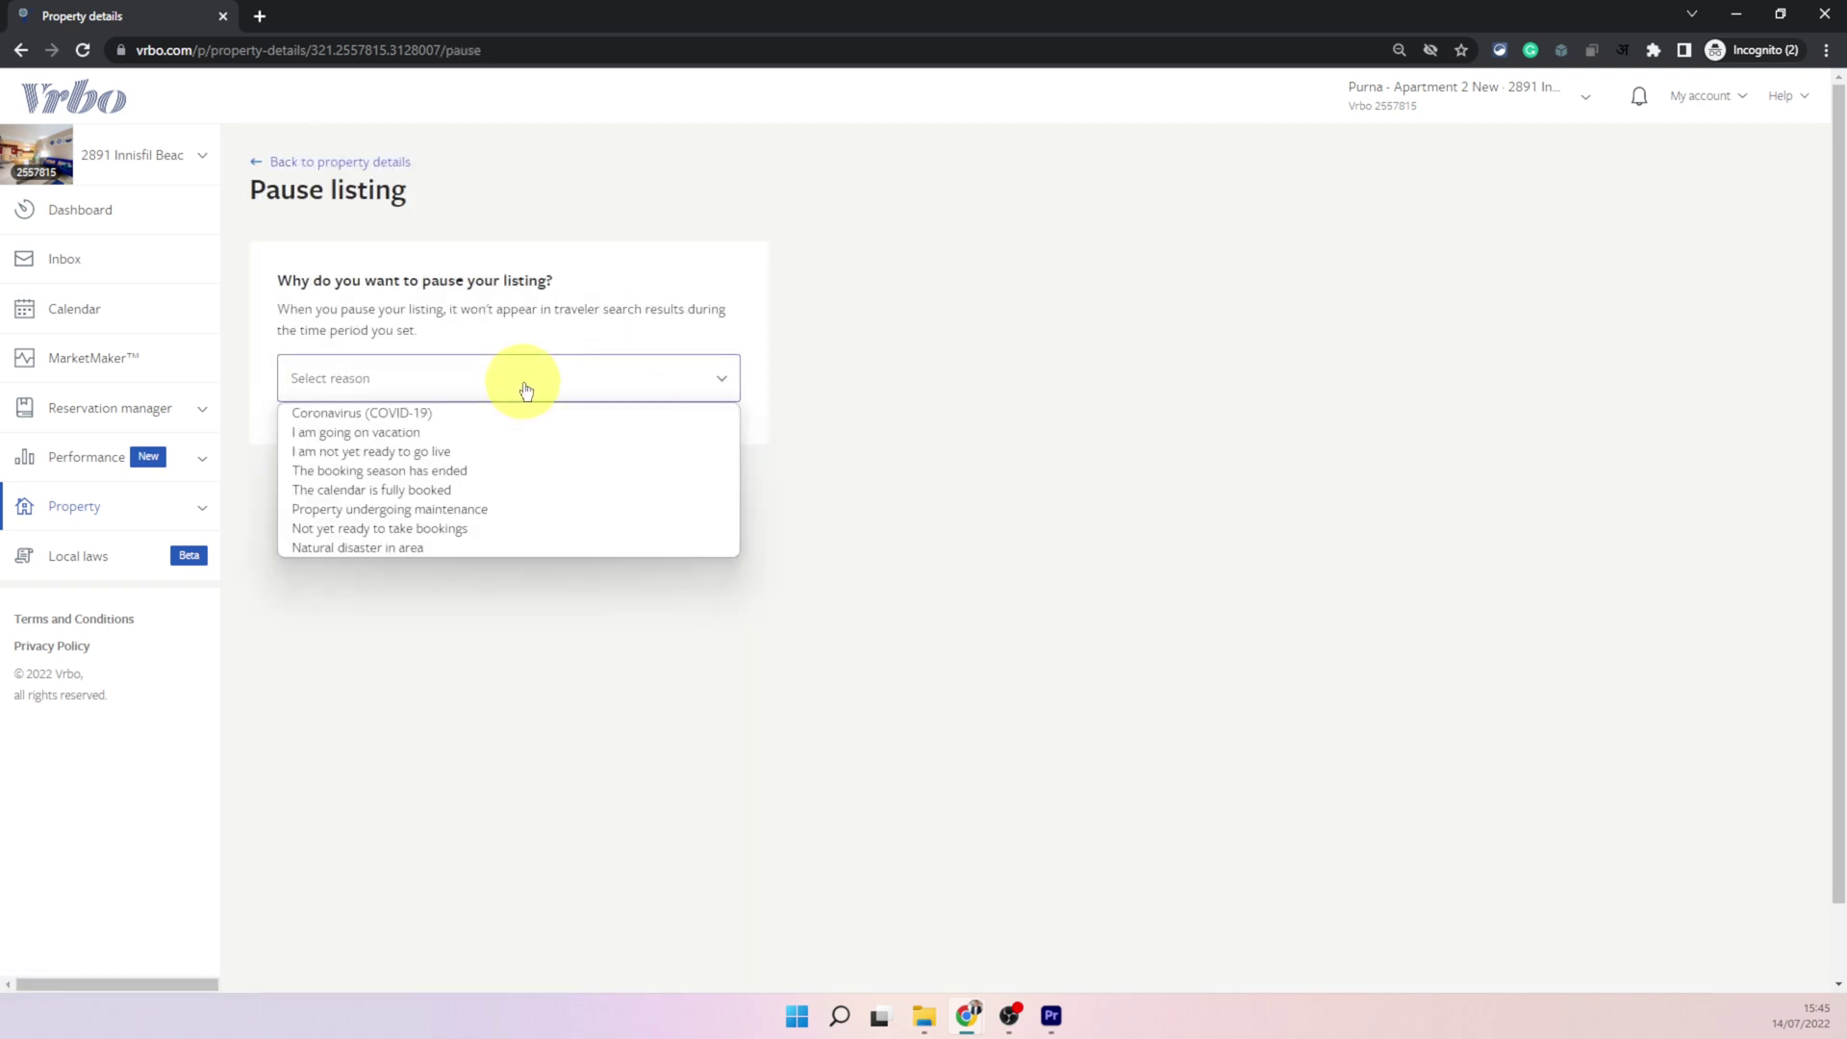
Step: Fill in a 3-week pause with 'I am going on vacation' as the reason, dismissing the app promotion
{"action": "left_click", "coordinate": [459, 435]}
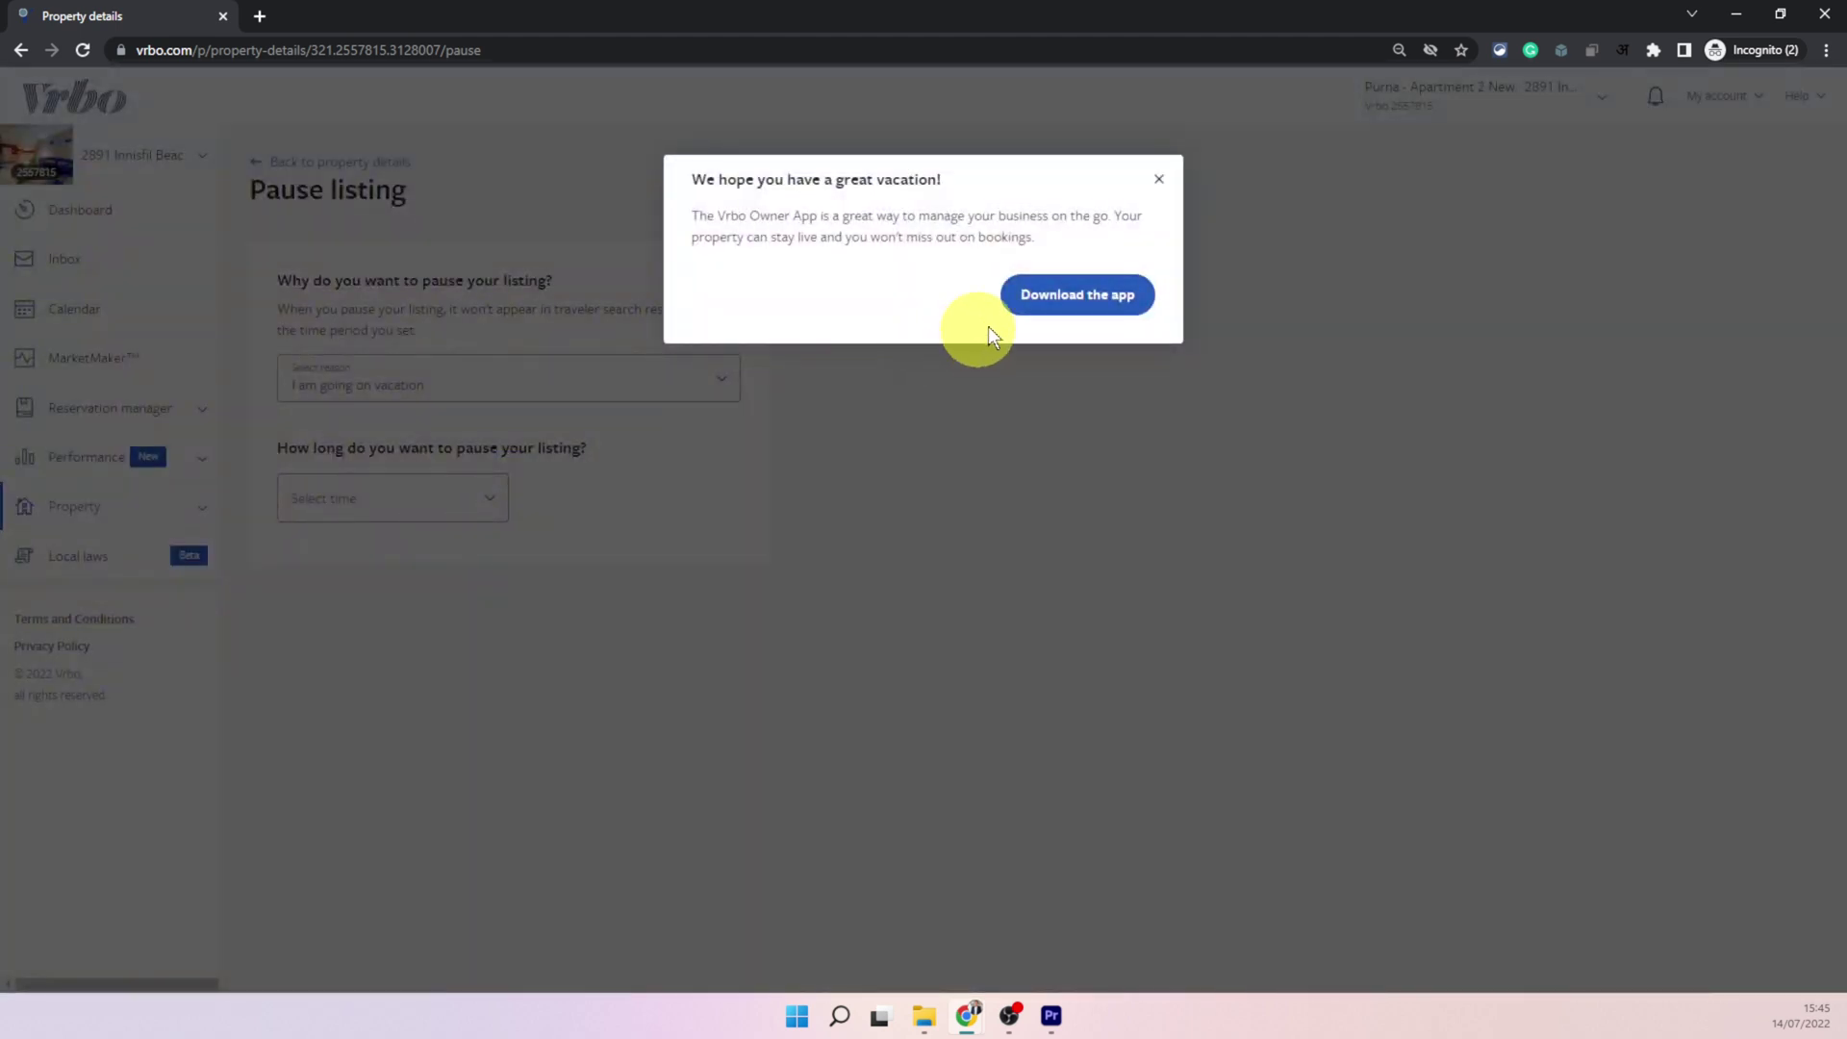
{"action": "left_click", "coordinate": [1159, 181]}
{"action": "left_click", "coordinate": [413, 498]}
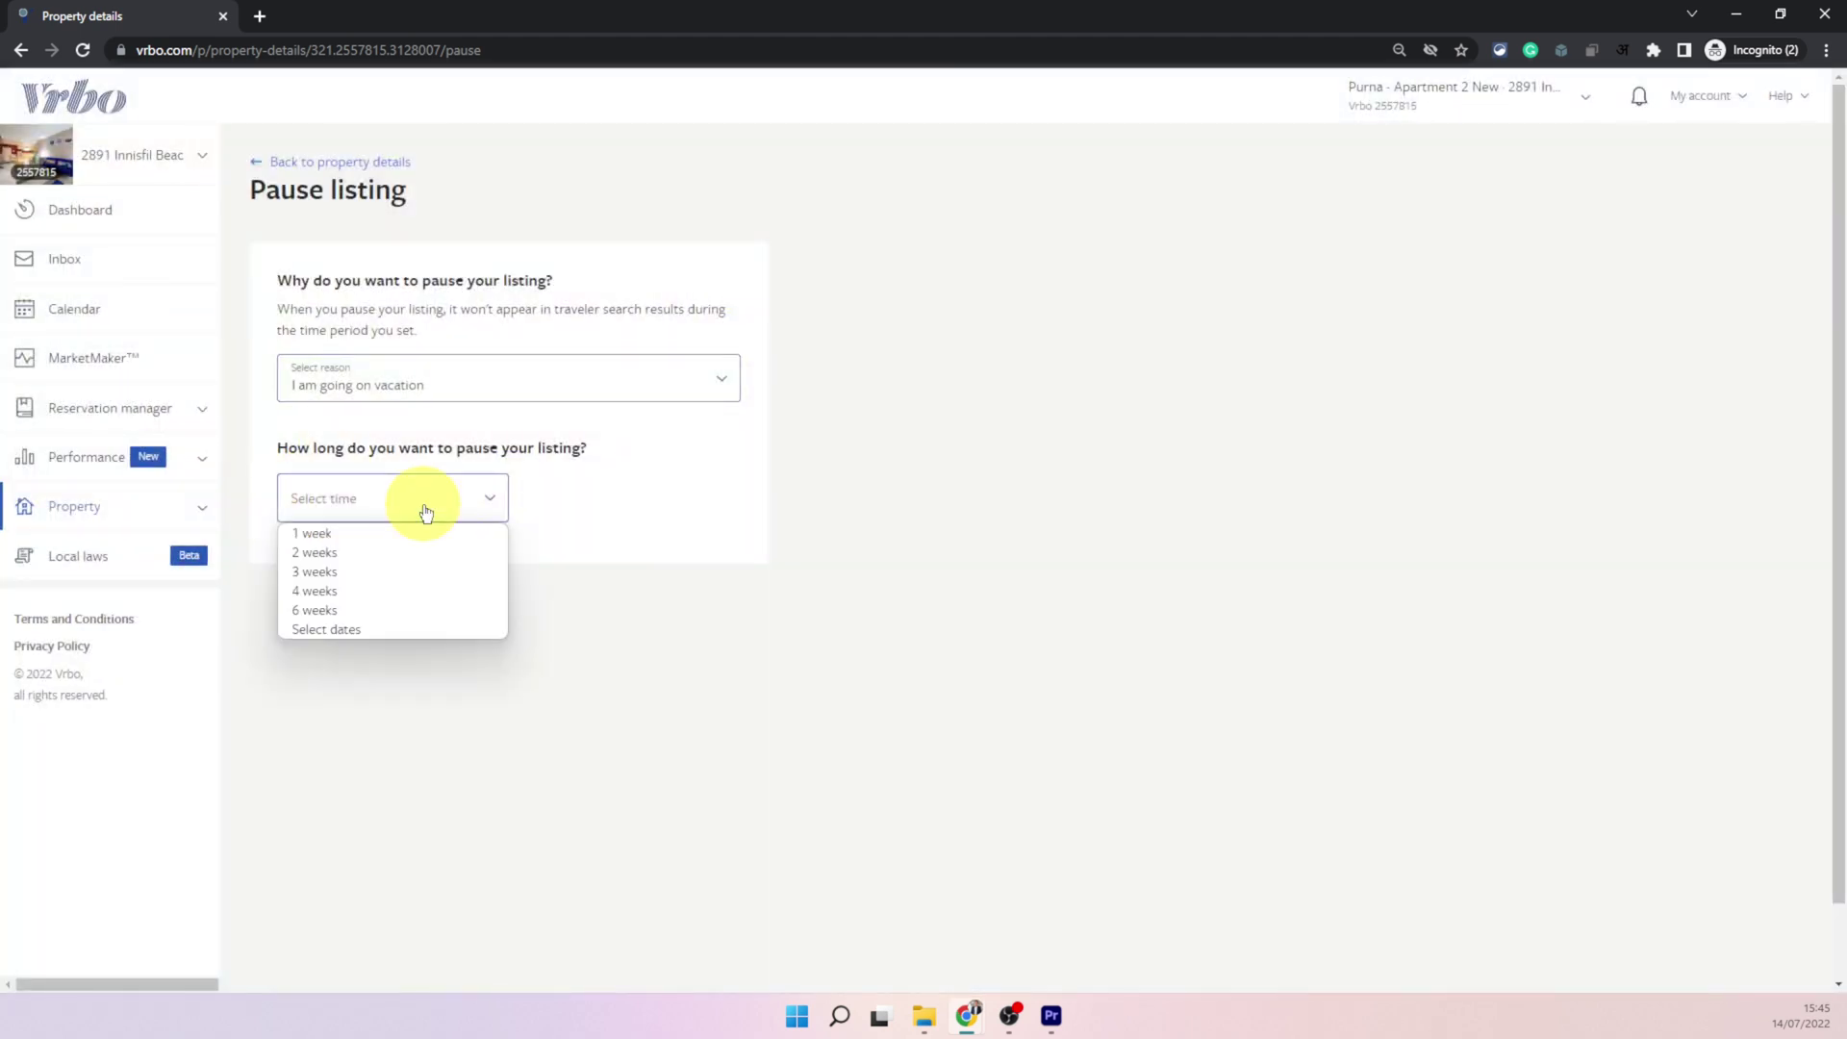
{"action": "left_click", "coordinate": [385, 569]}
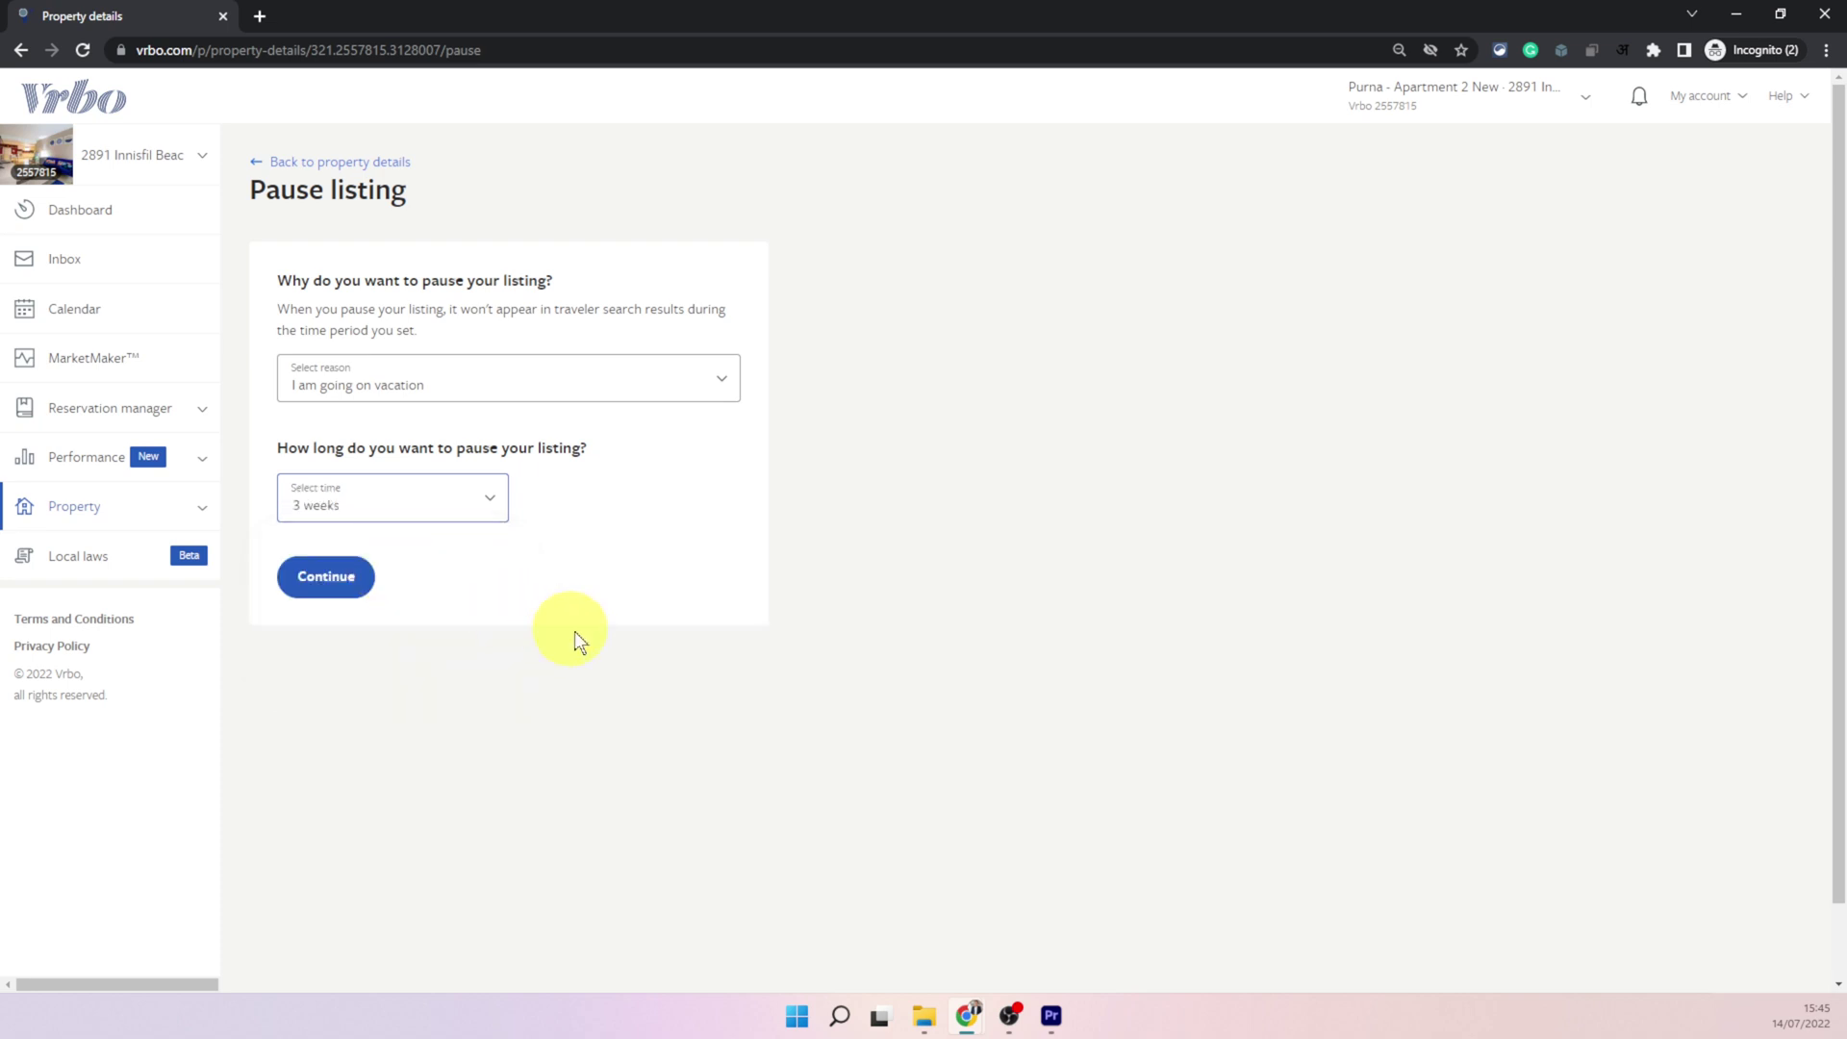
Step: Go back to Property details without pausing and start hiding the listing, opening the hide reasons list
{"action": "left_click", "coordinate": [325, 162]}
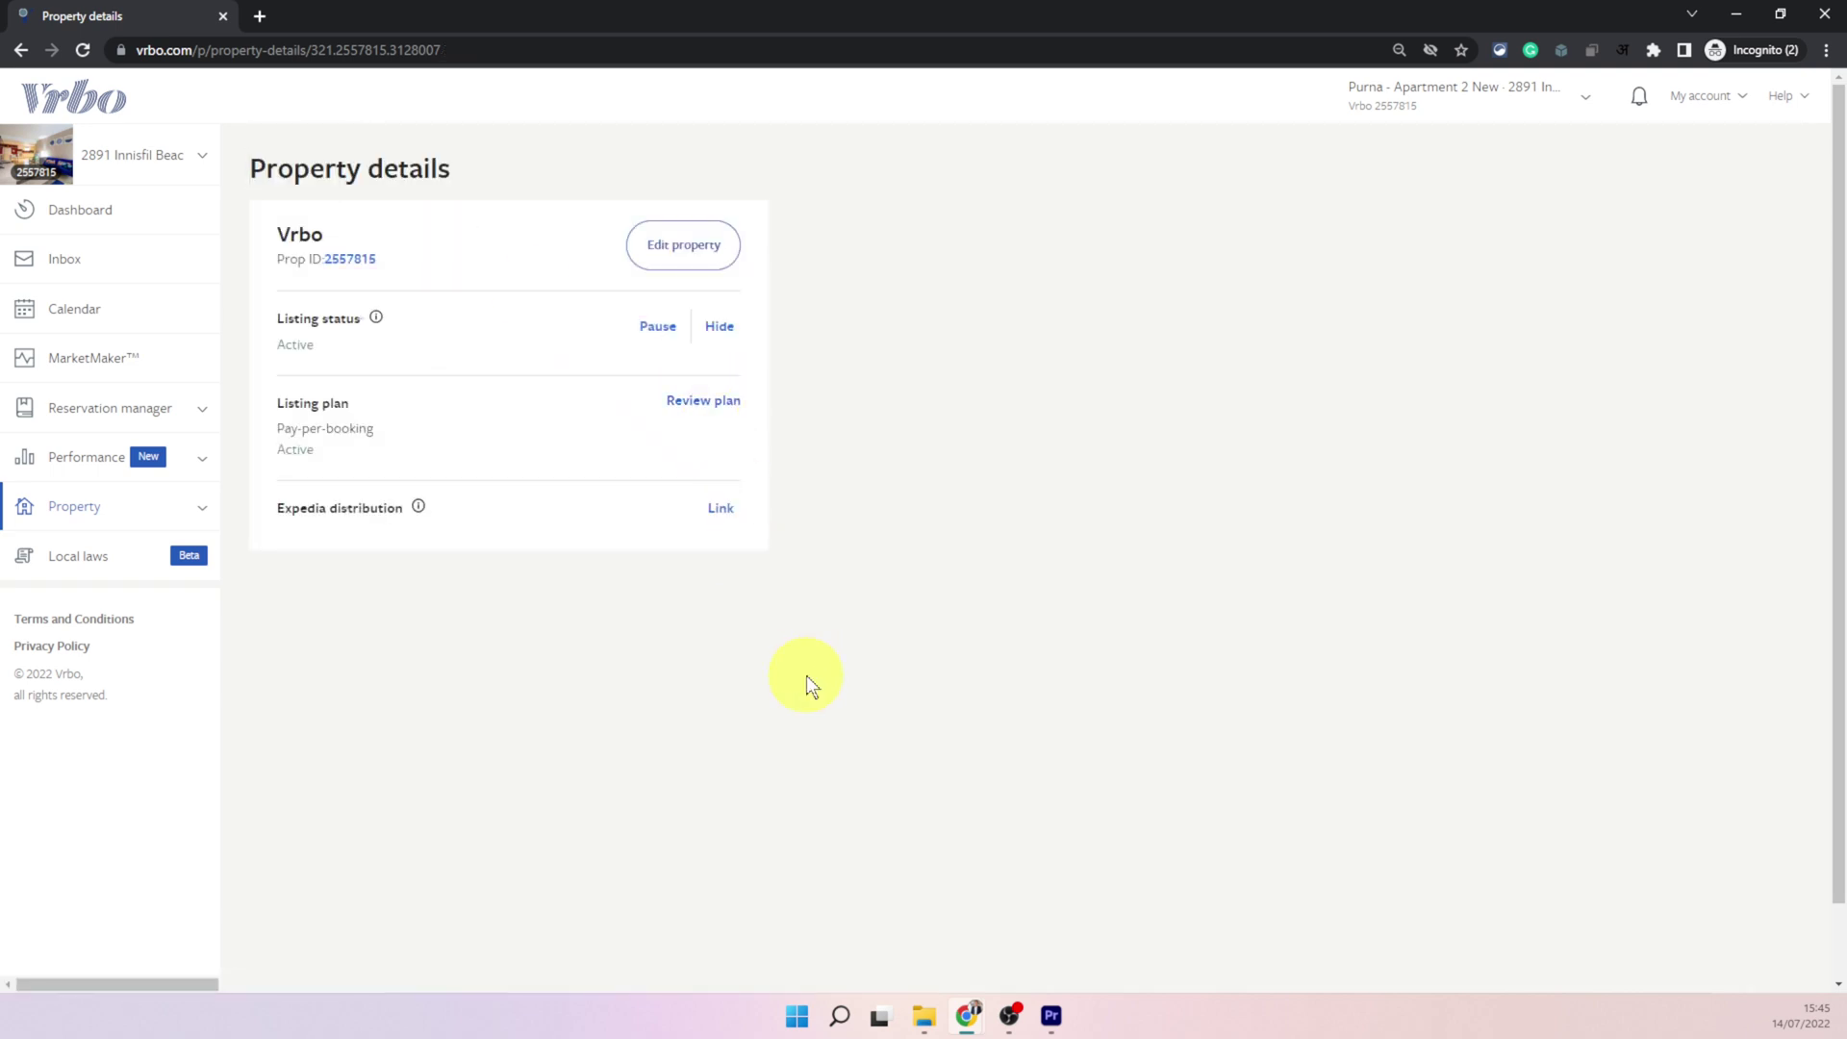
{"action": "left_click", "coordinate": [718, 326]}
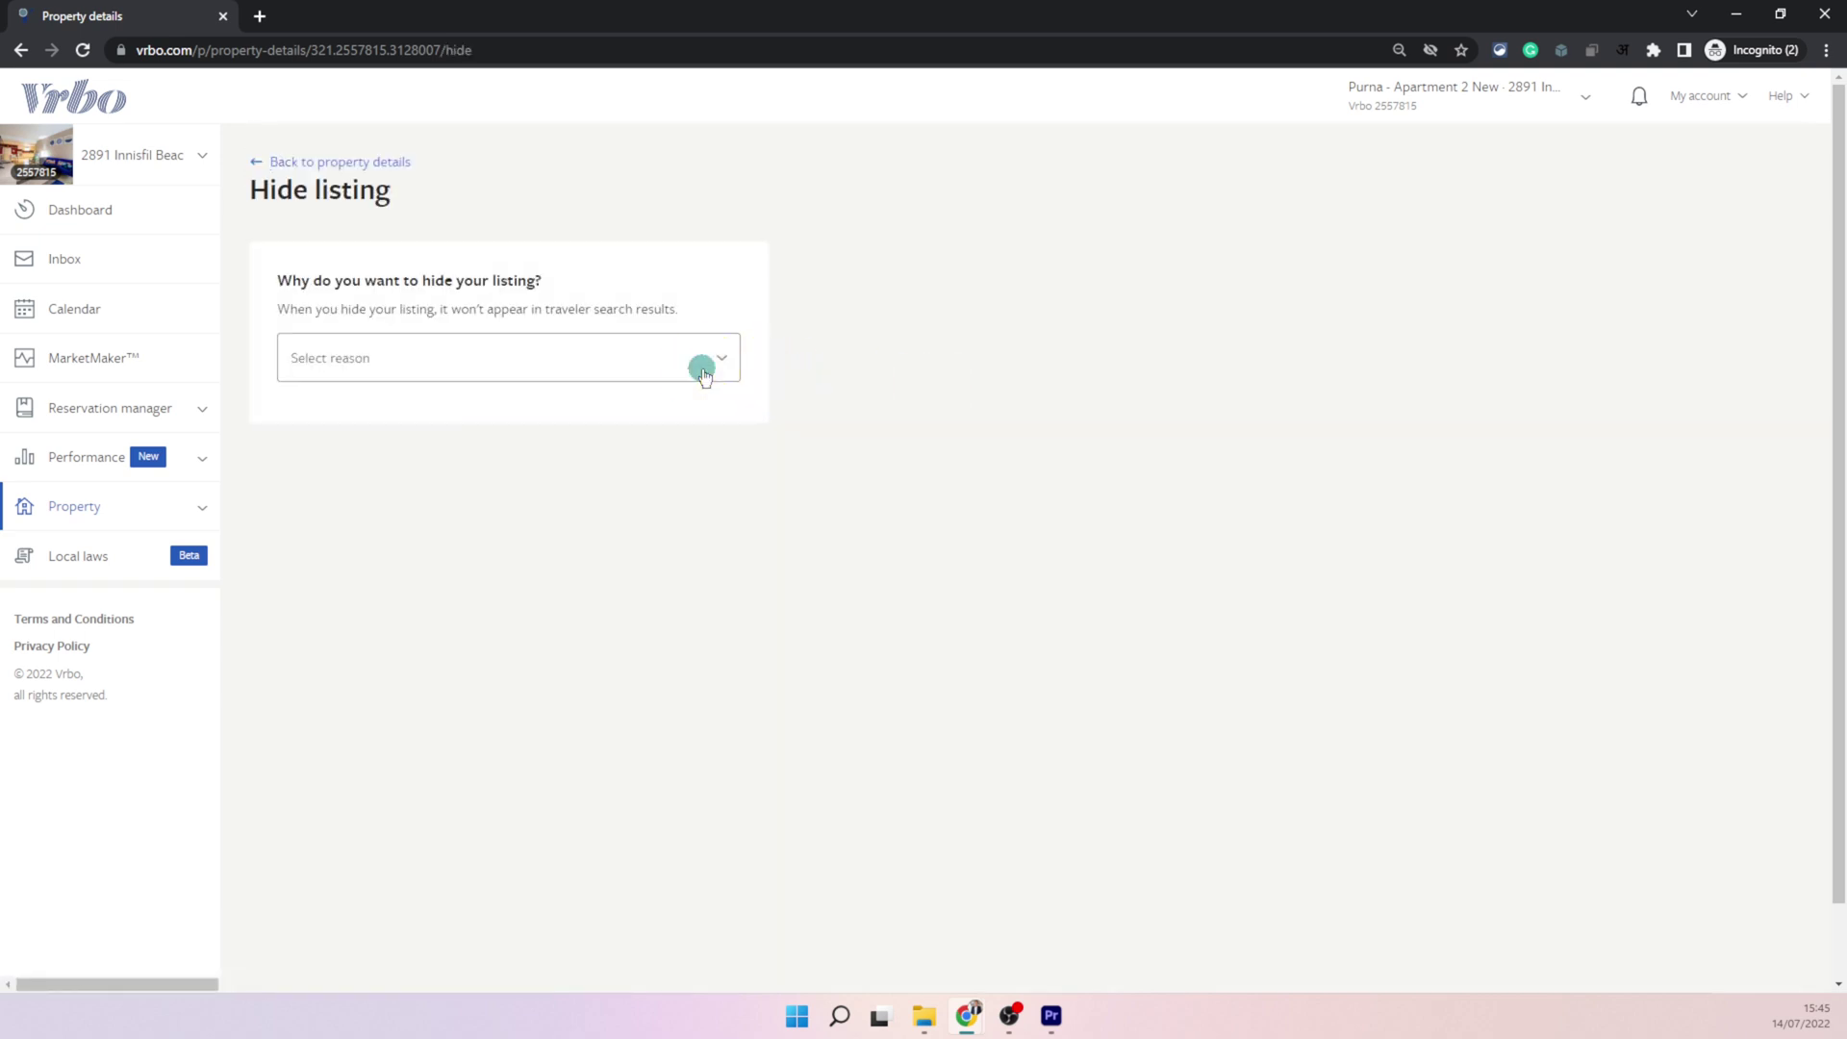
{"action": "left_click", "coordinate": [704, 375]}
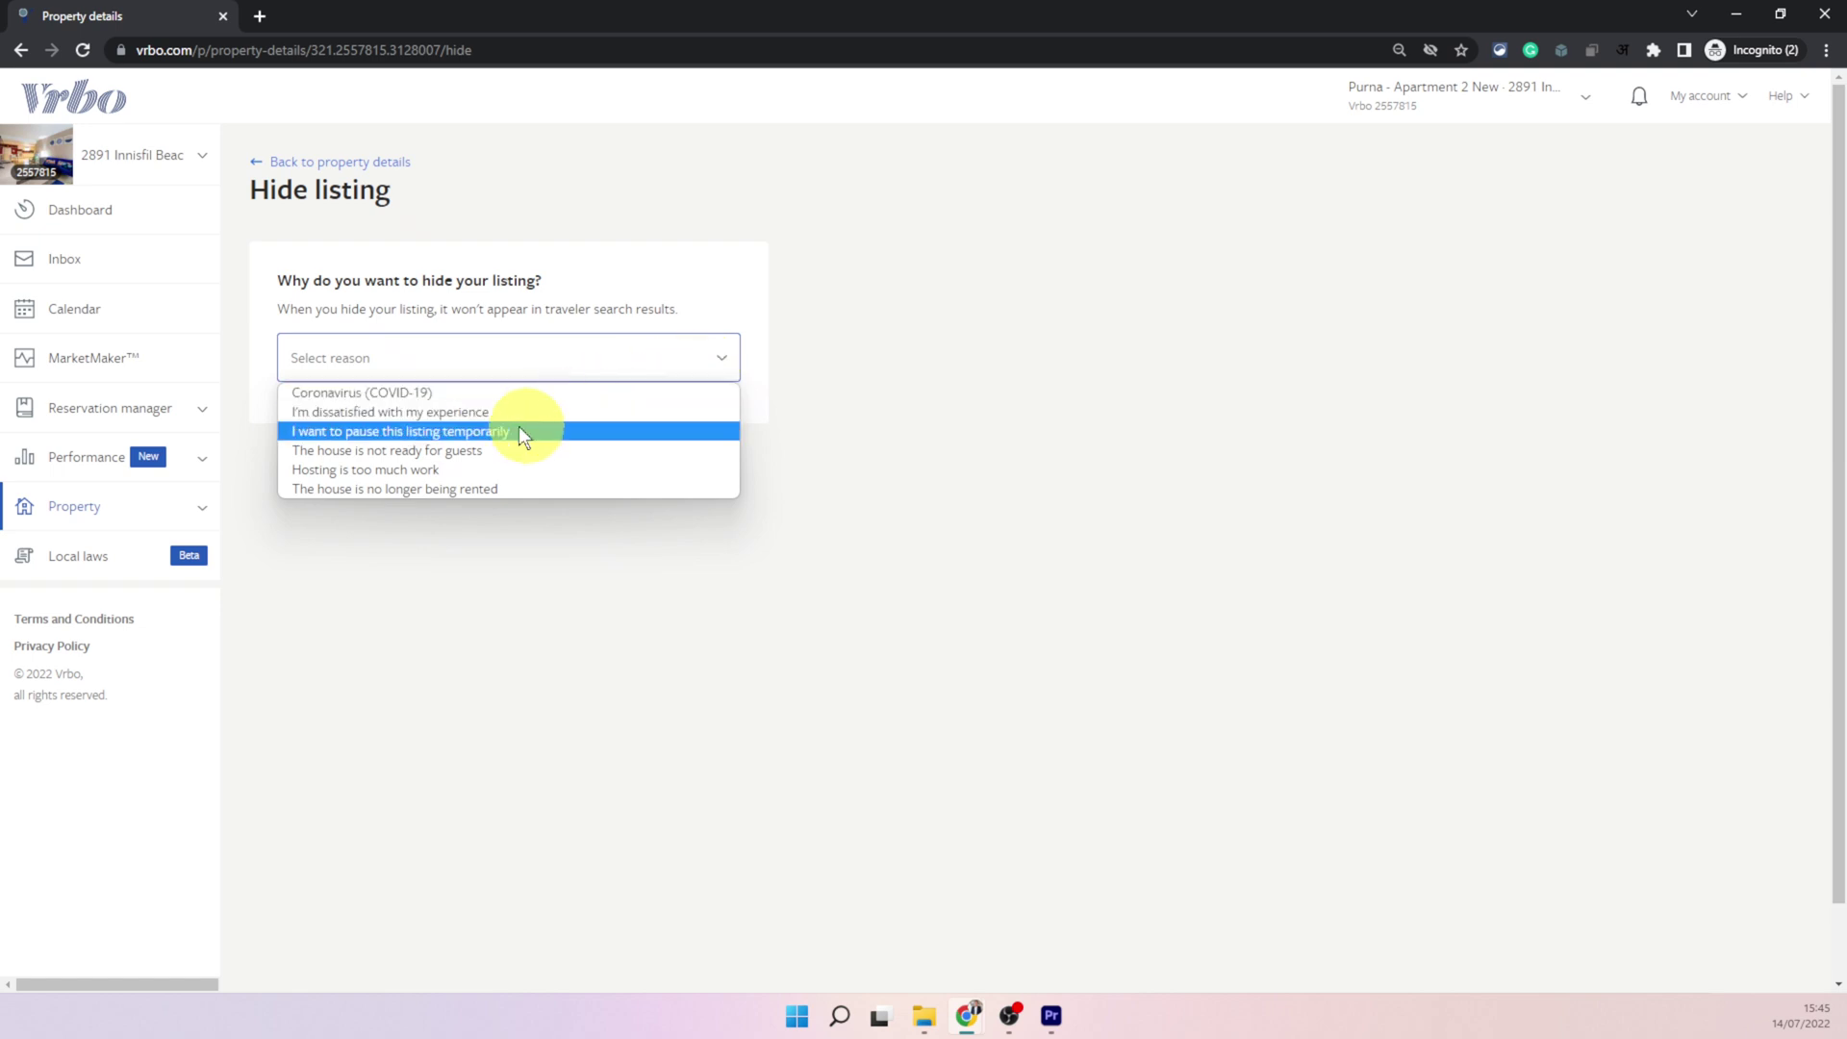
{"action": "left_click", "coordinate": [895, 415]}
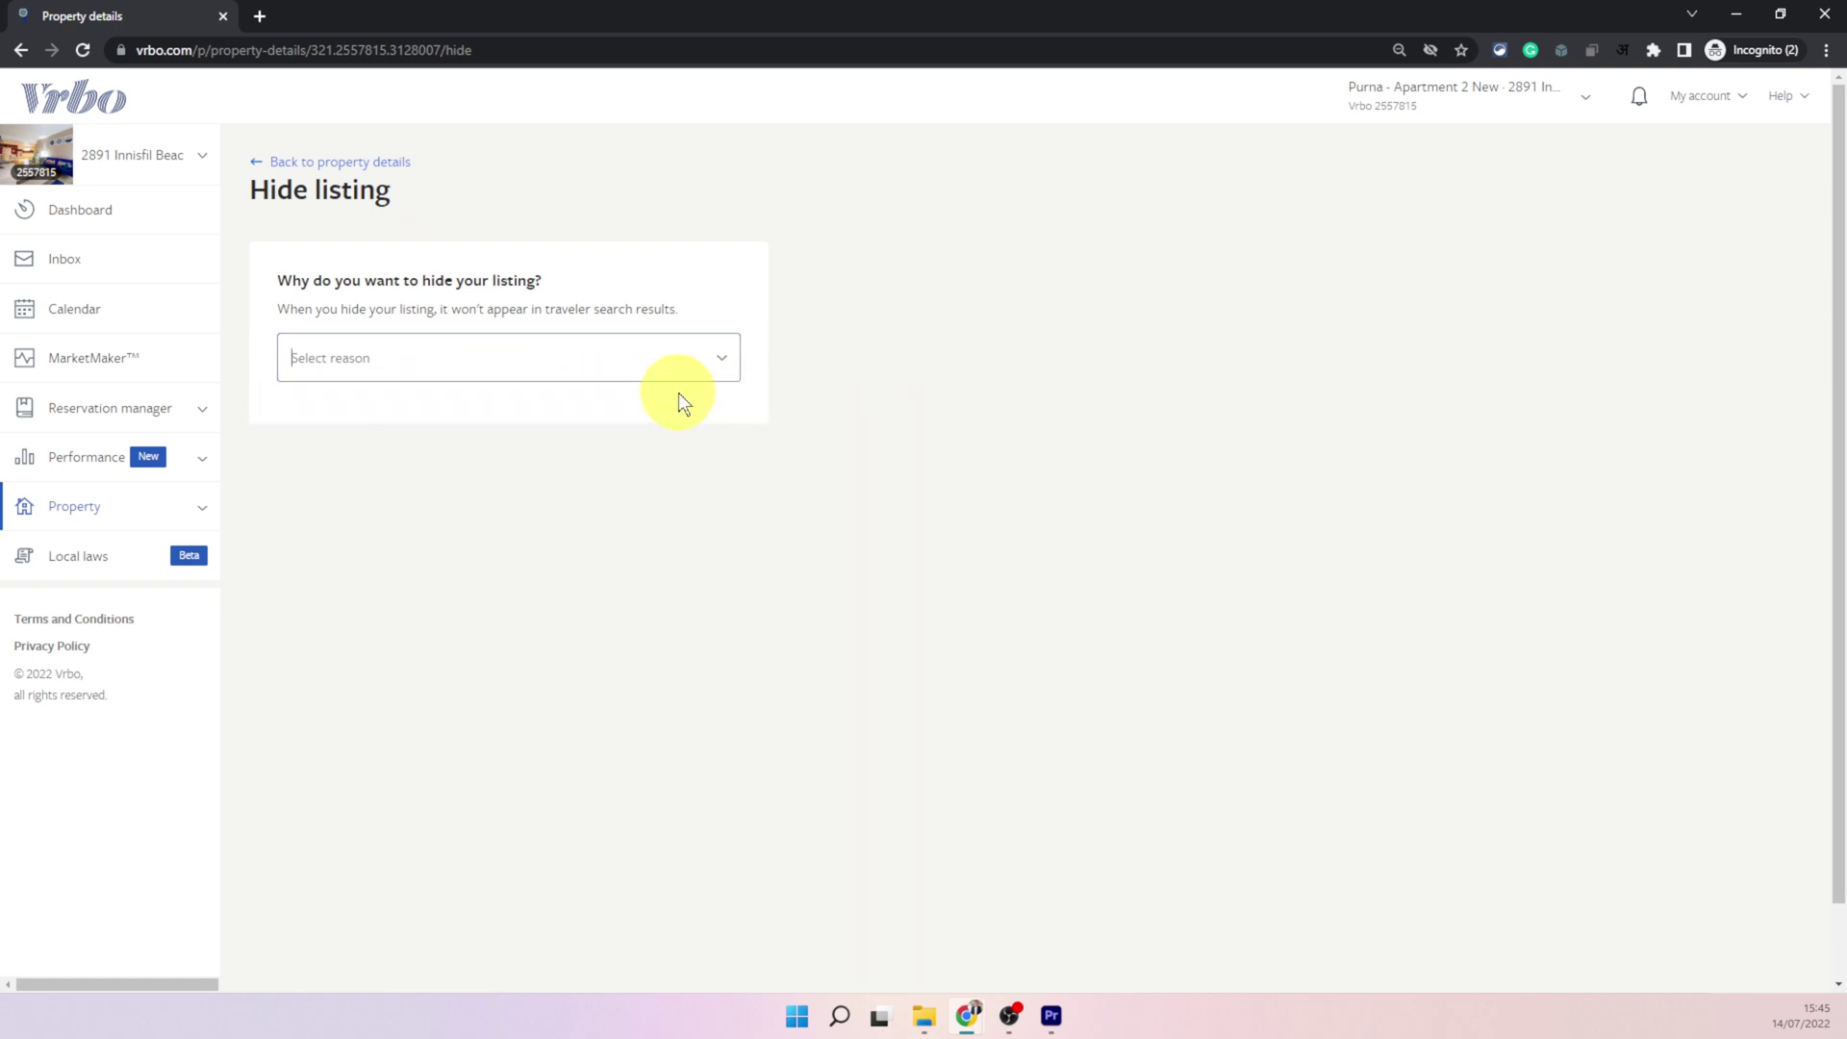
{"action": "left_click", "coordinate": [682, 368]}
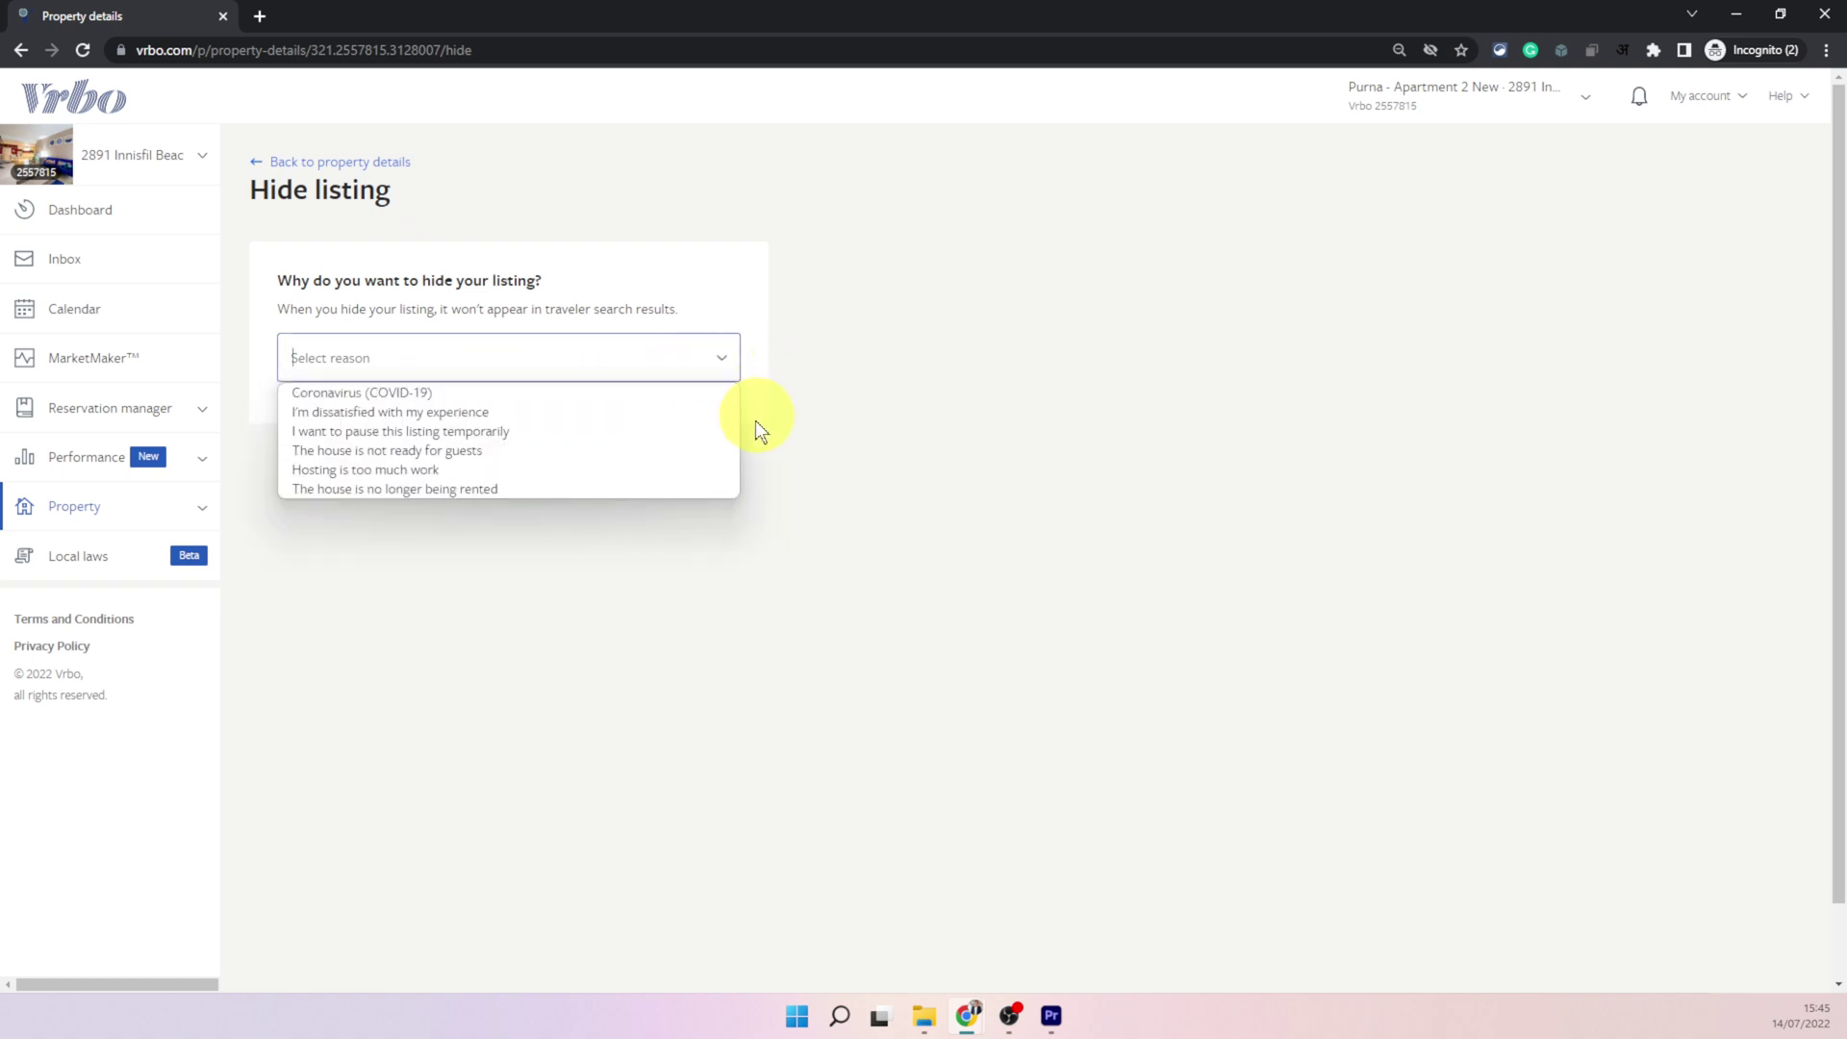
Step: Set the hide reason to 'I want to pause this listing temporarily' with 'I am going on vacation' as detail
{"action": "left_click", "coordinate": [492, 431]}
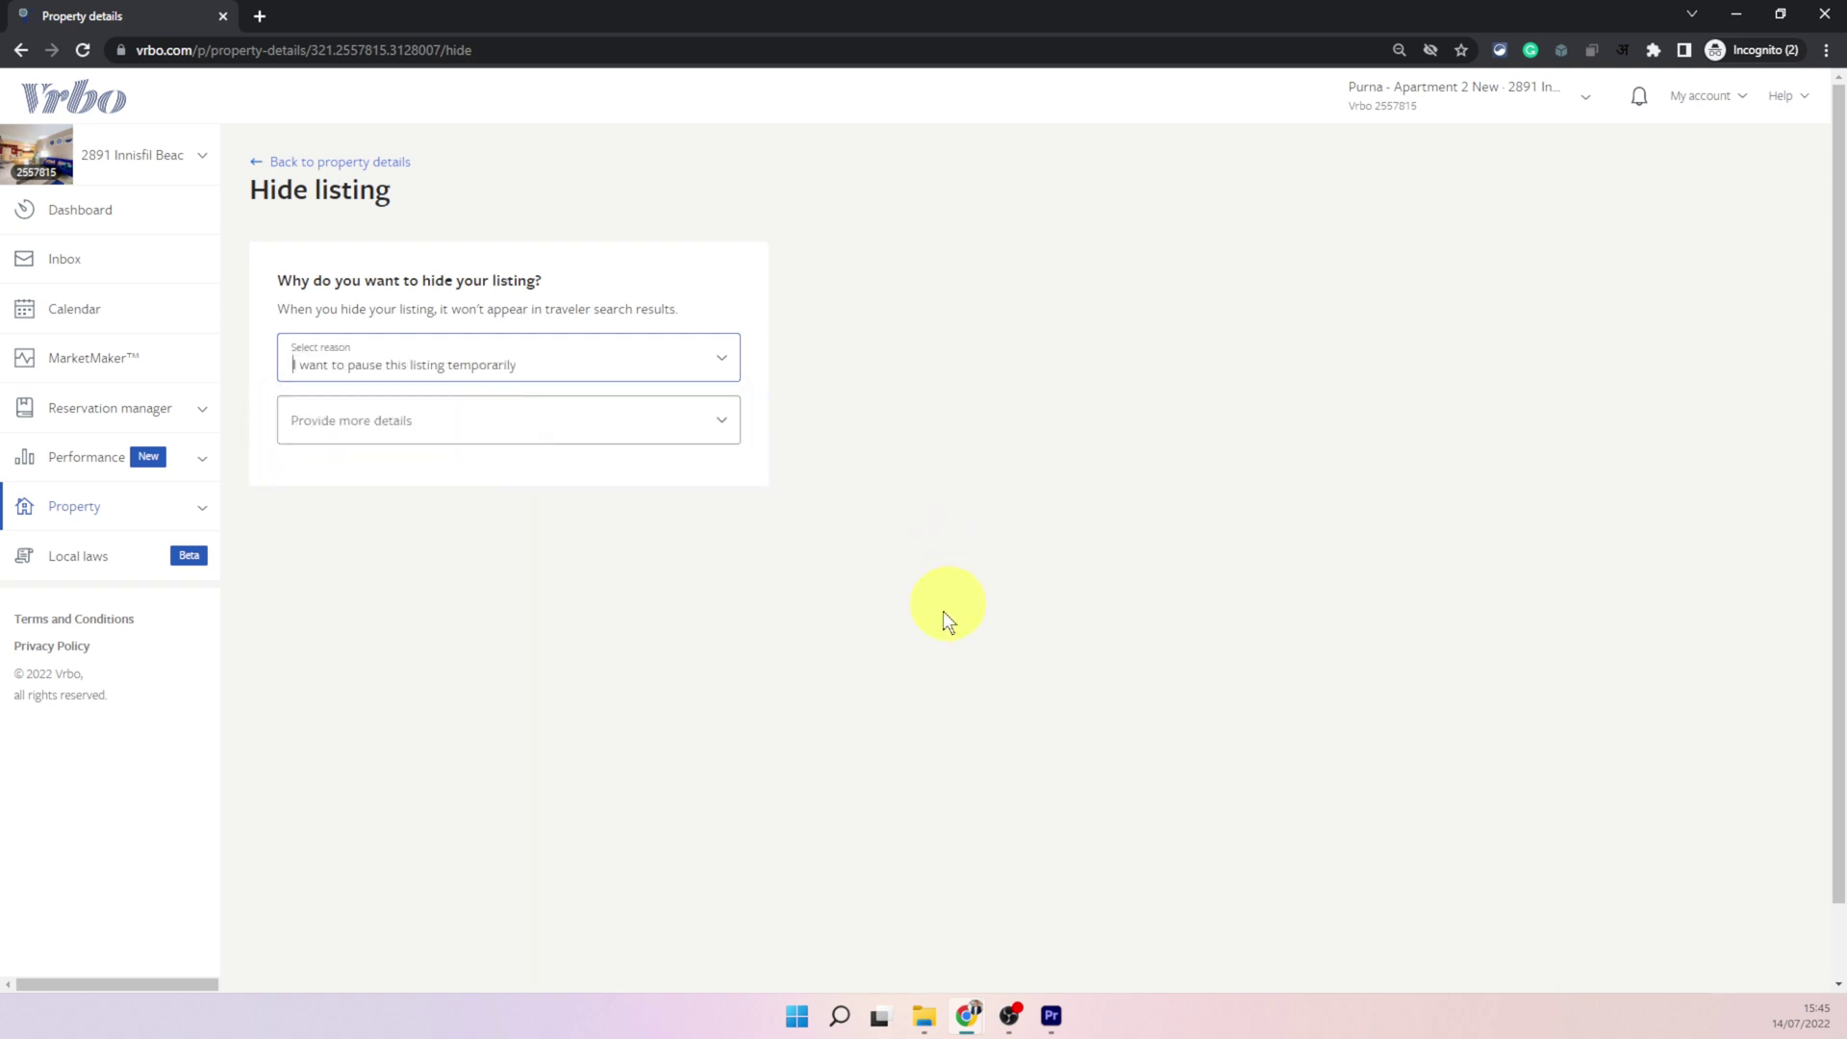
{"action": "left_click", "coordinate": [520, 420]}
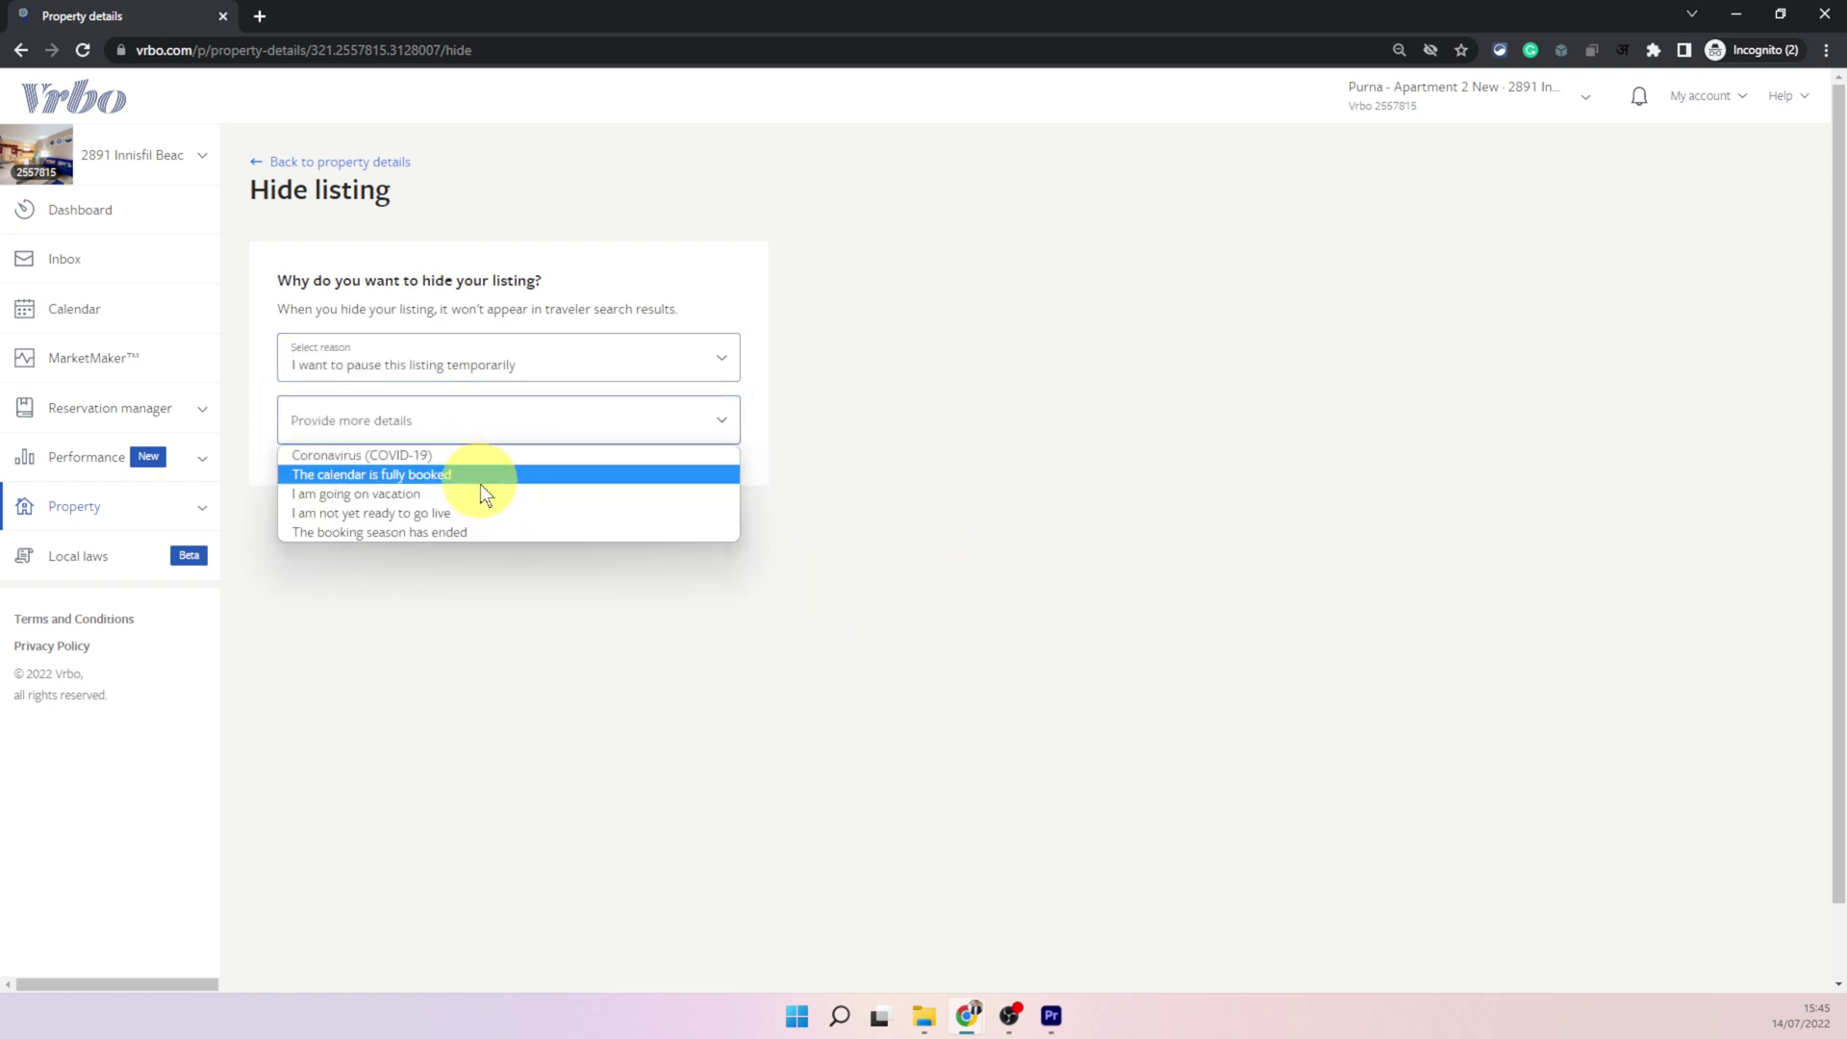
{"action": "left_click", "coordinate": [481, 492]}
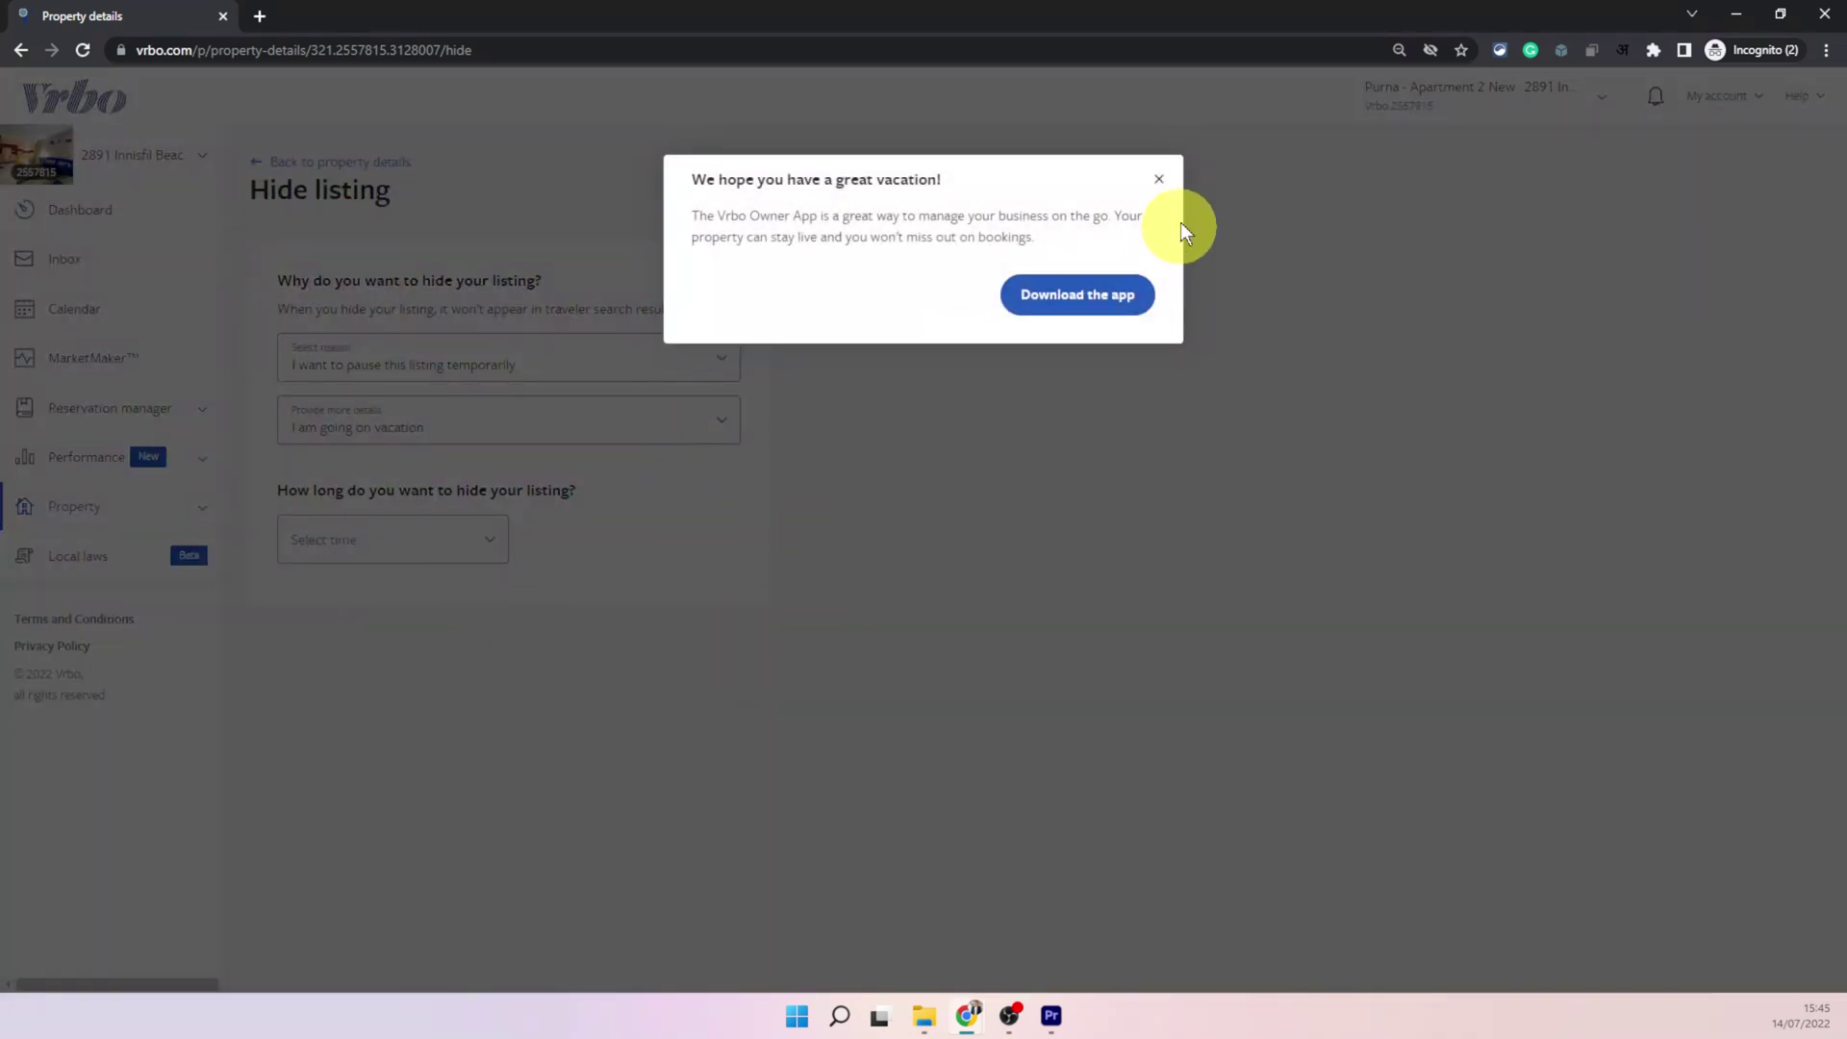
{"action": "left_click", "coordinate": [1159, 180]}
{"action": "left_click", "coordinate": [404, 539]}
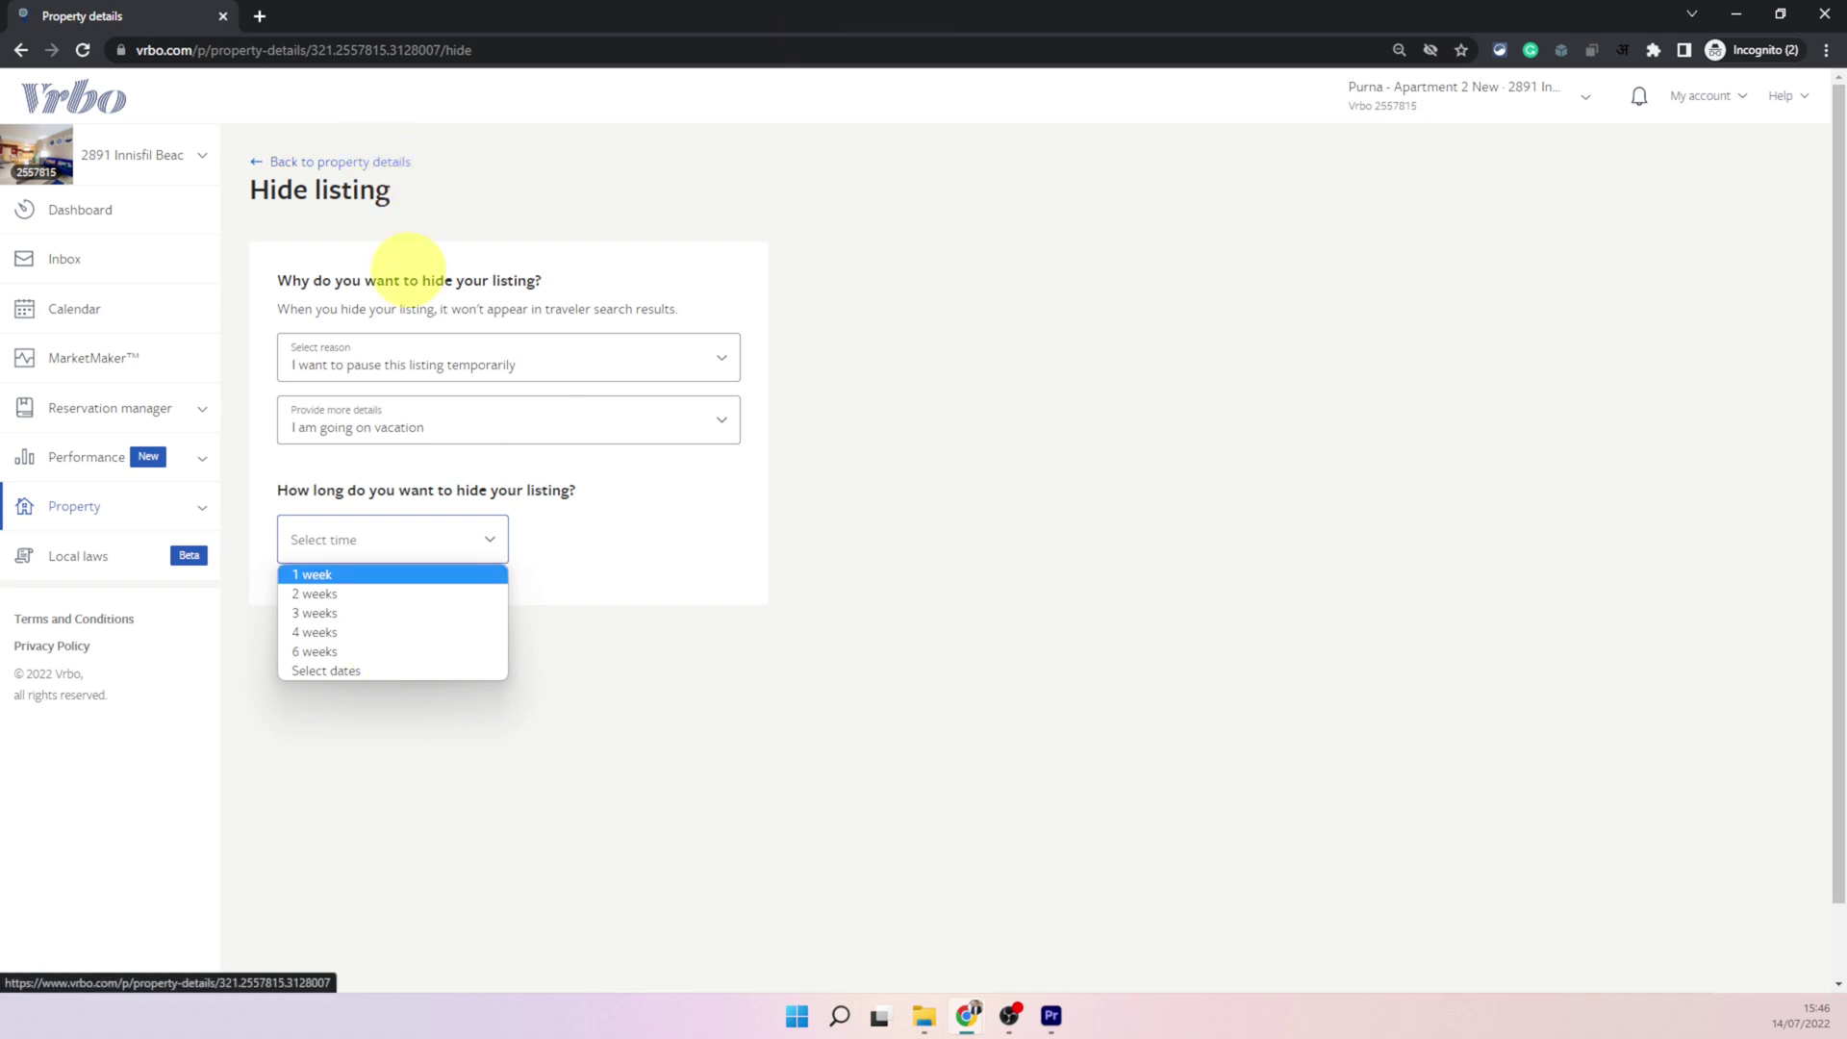
Step: Hide the listing as 'The house is no longer being rented', detail 'Converted to long term rental'
{"action": "left_click", "coordinate": [502, 380]}
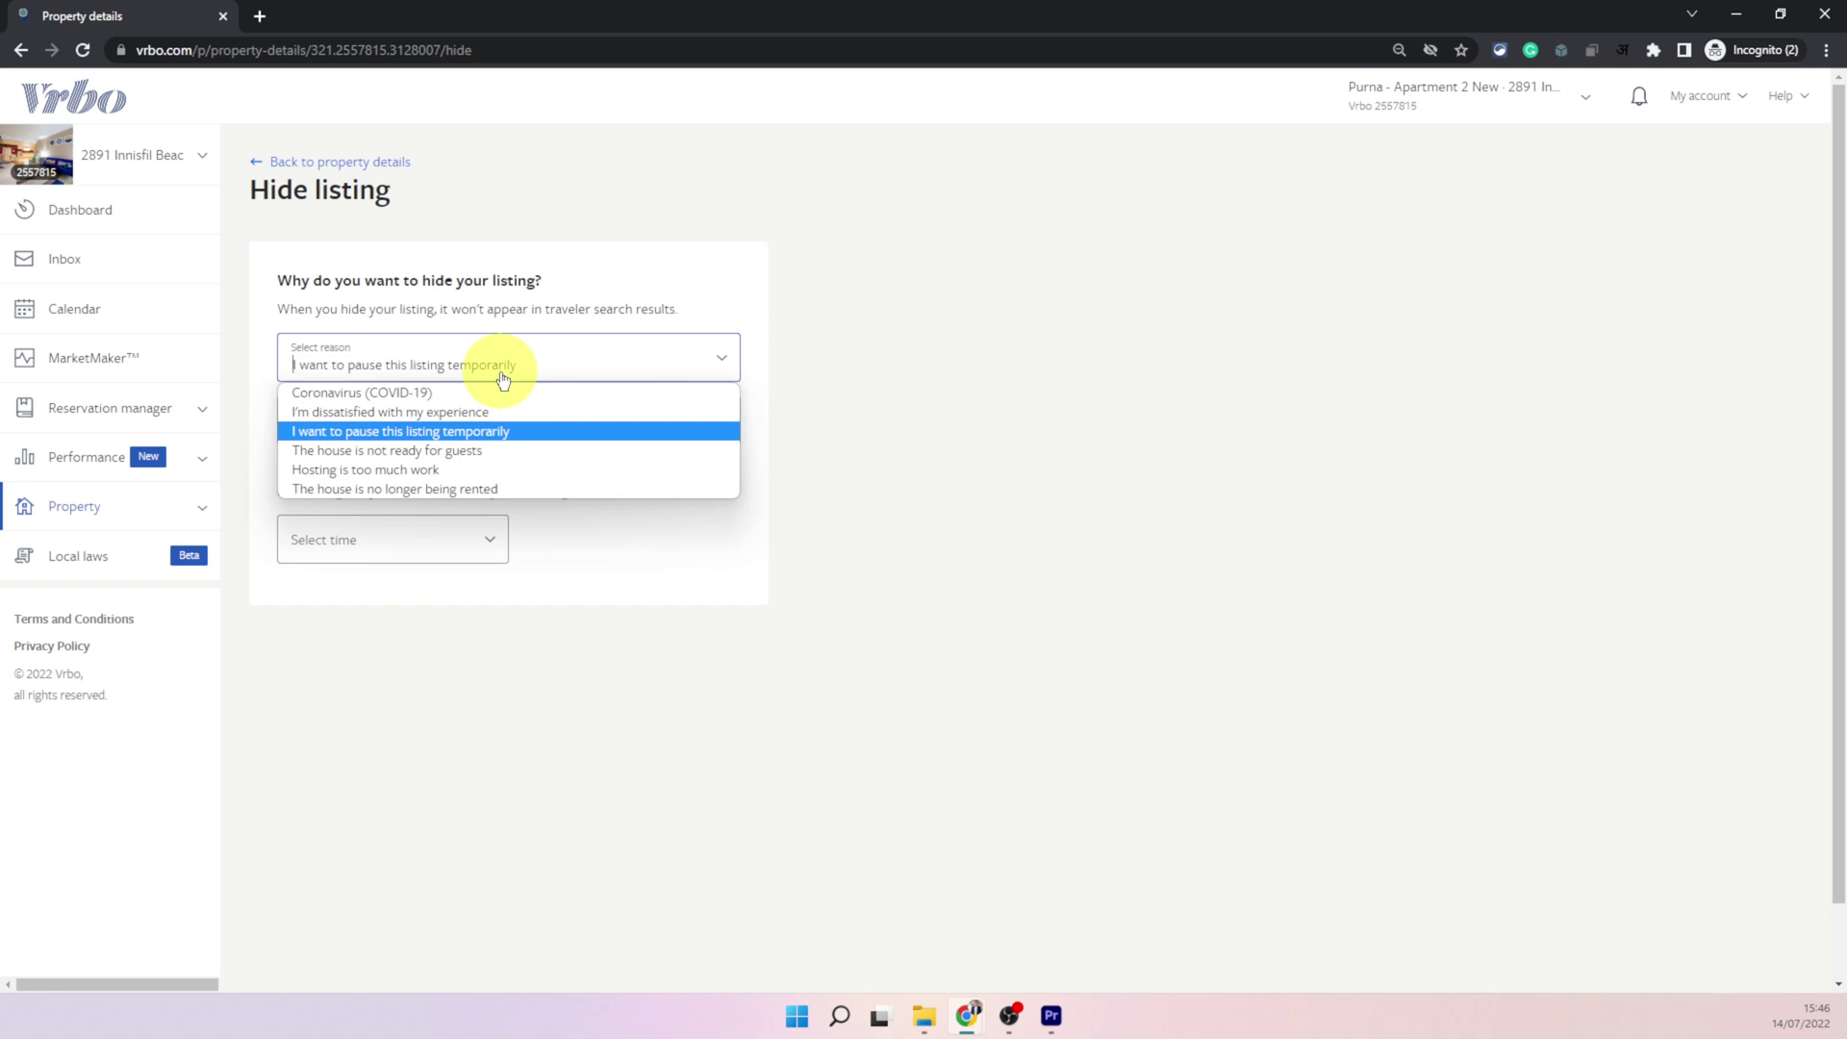
{"action": "left_click", "coordinate": [429, 489]}
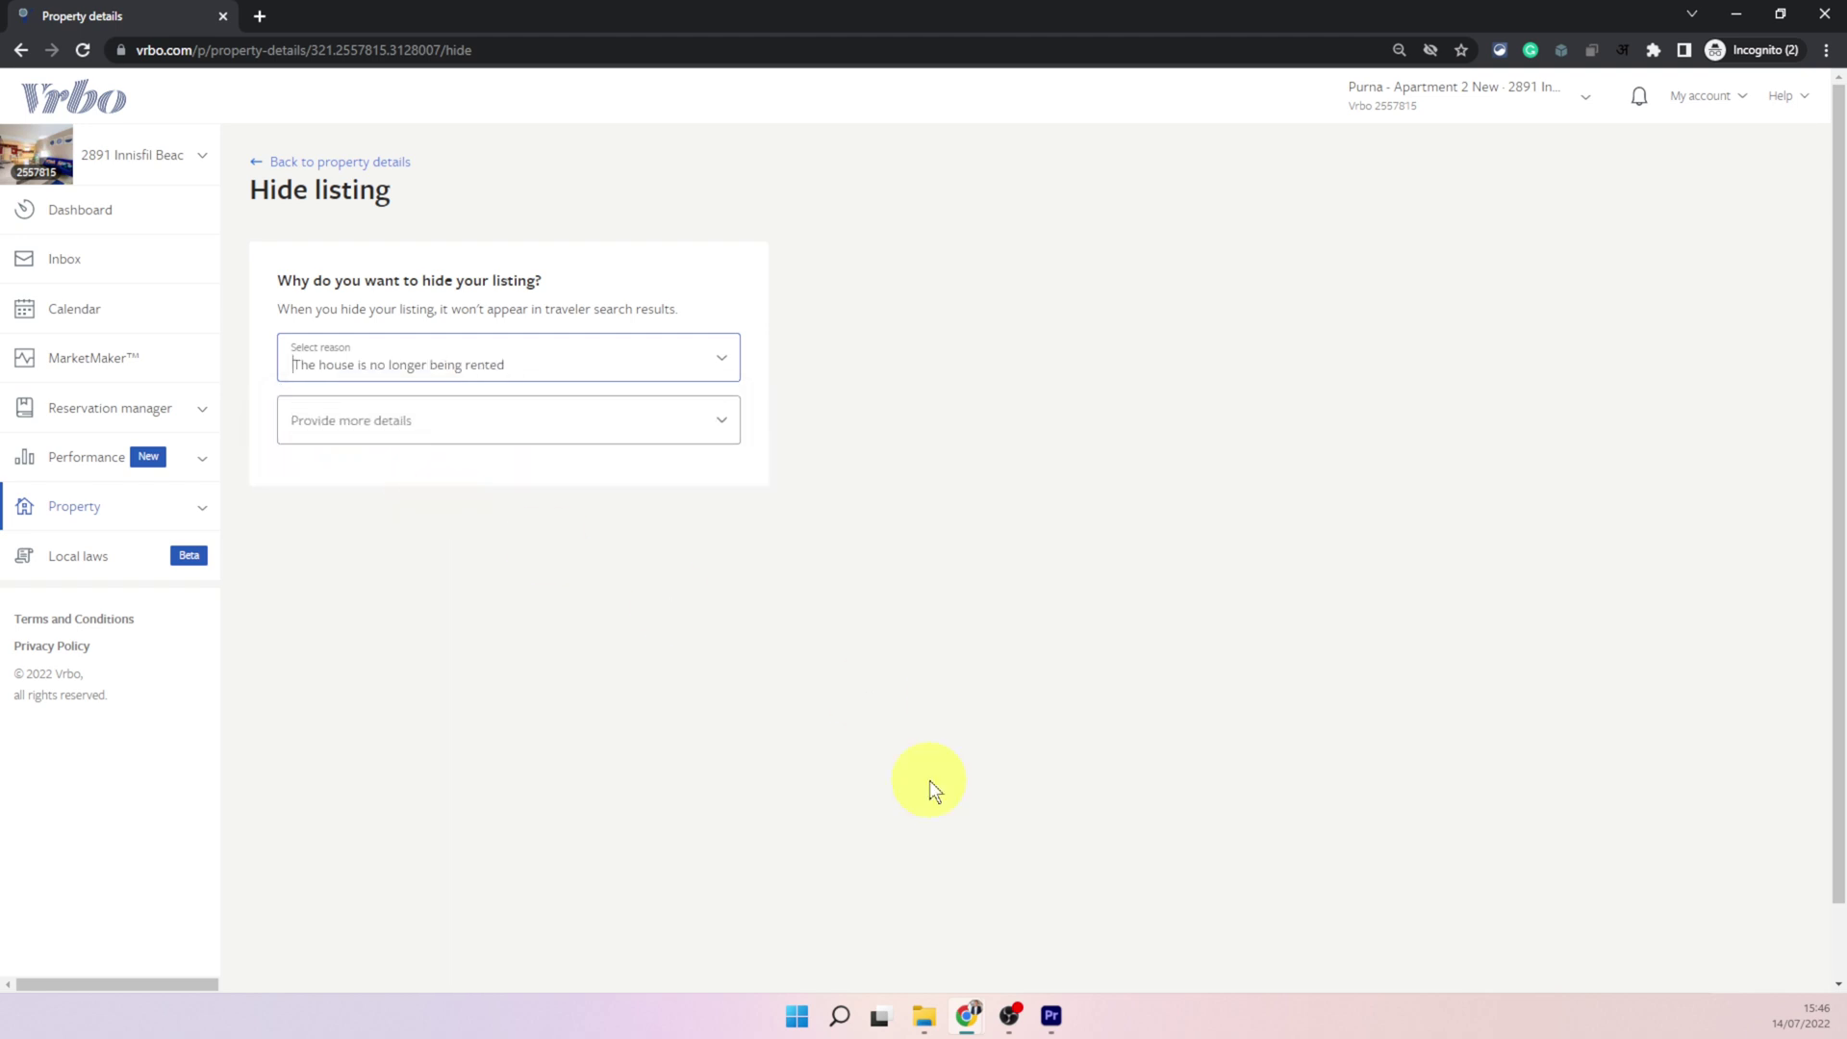
{"action": "left_click", "coordinate": [435, 420]}
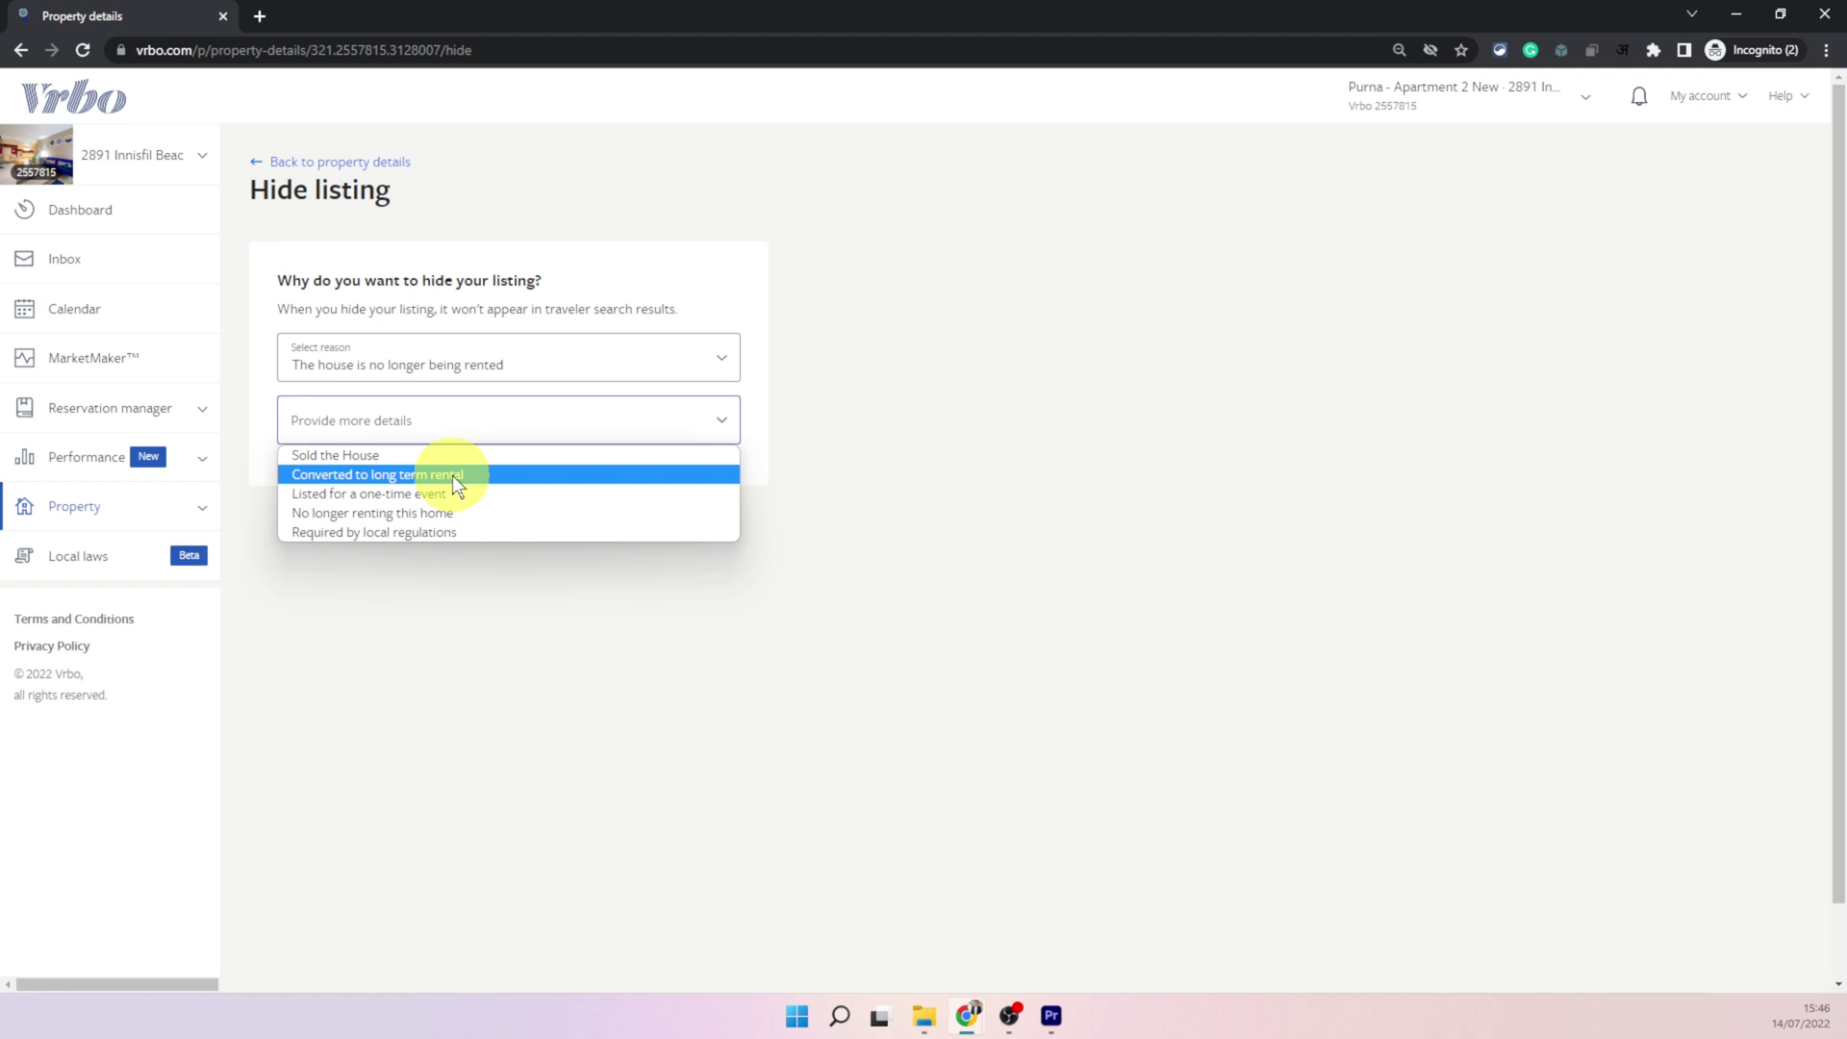
{"action": "left_click", "coordinate": [598, 476]}
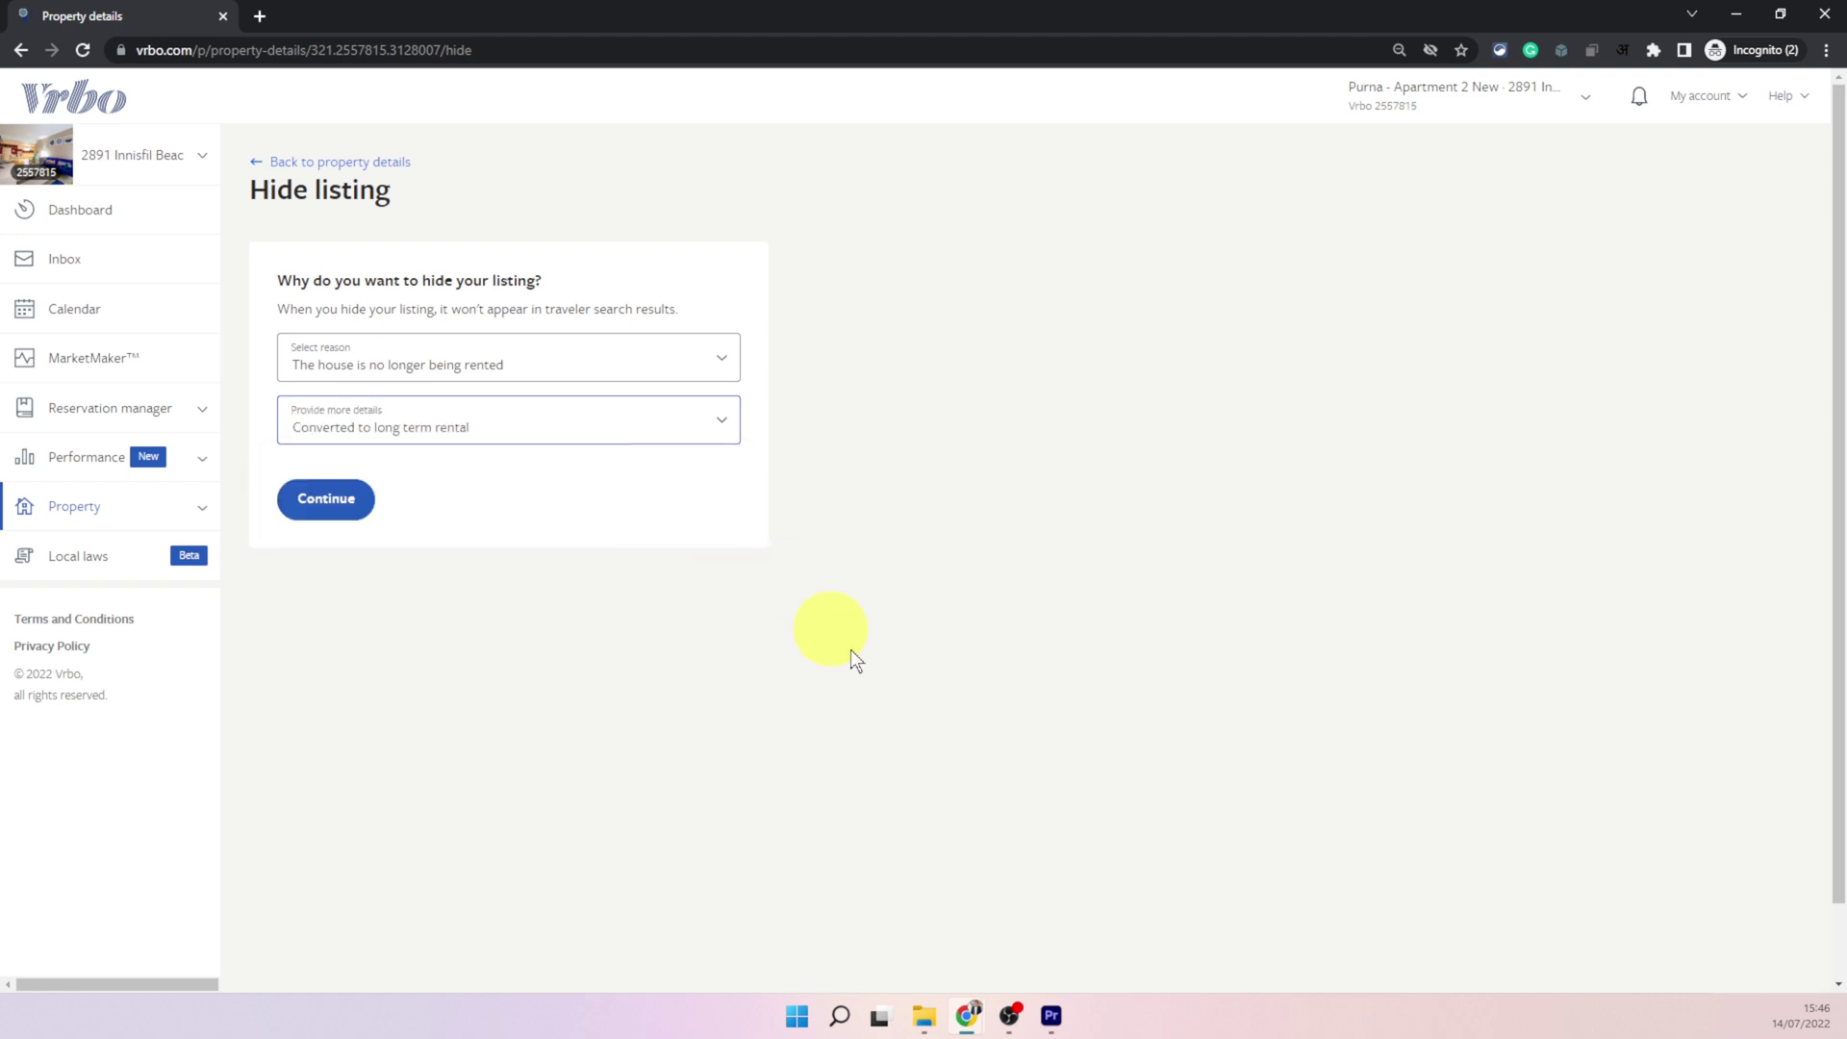
{"action": "left_click", "coordinate": [317, 498]}
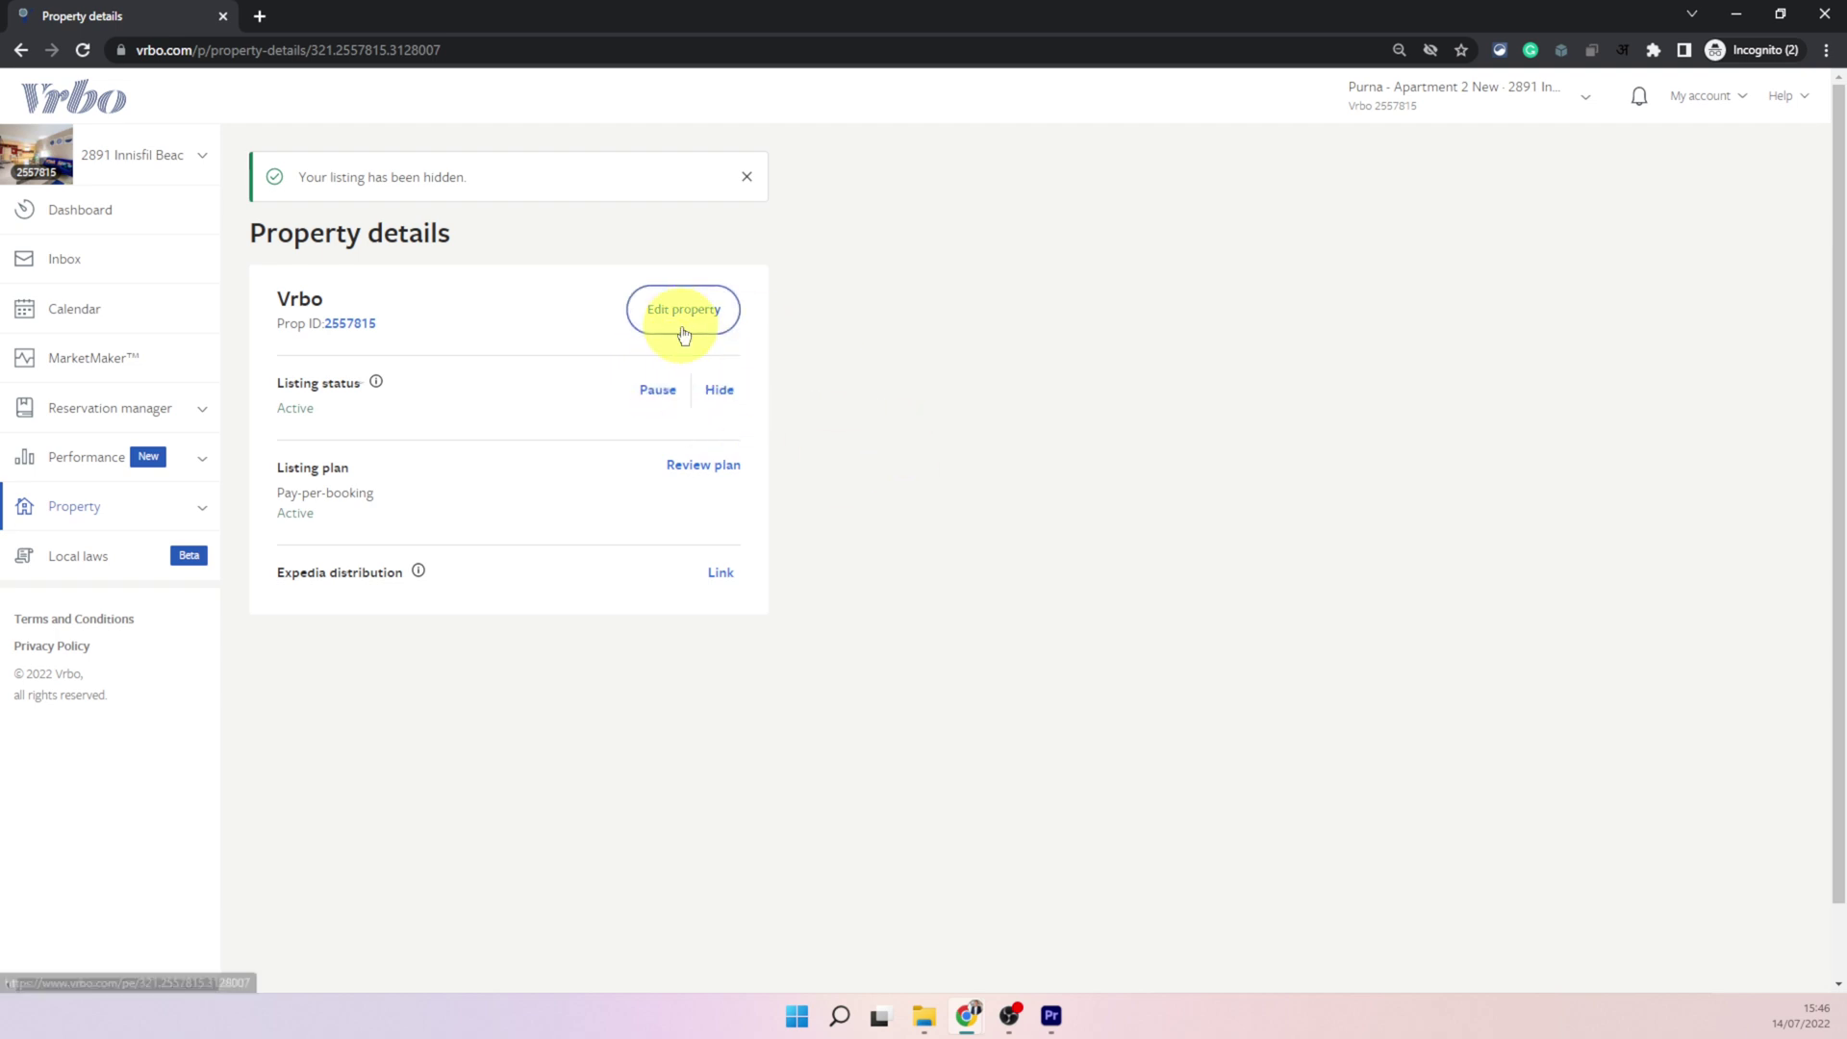
Step: Reload Property details so the status reads Hidden and the pay-per-booking plan Inactive
{"action": "left_click", "coordinate": [87, 50]}
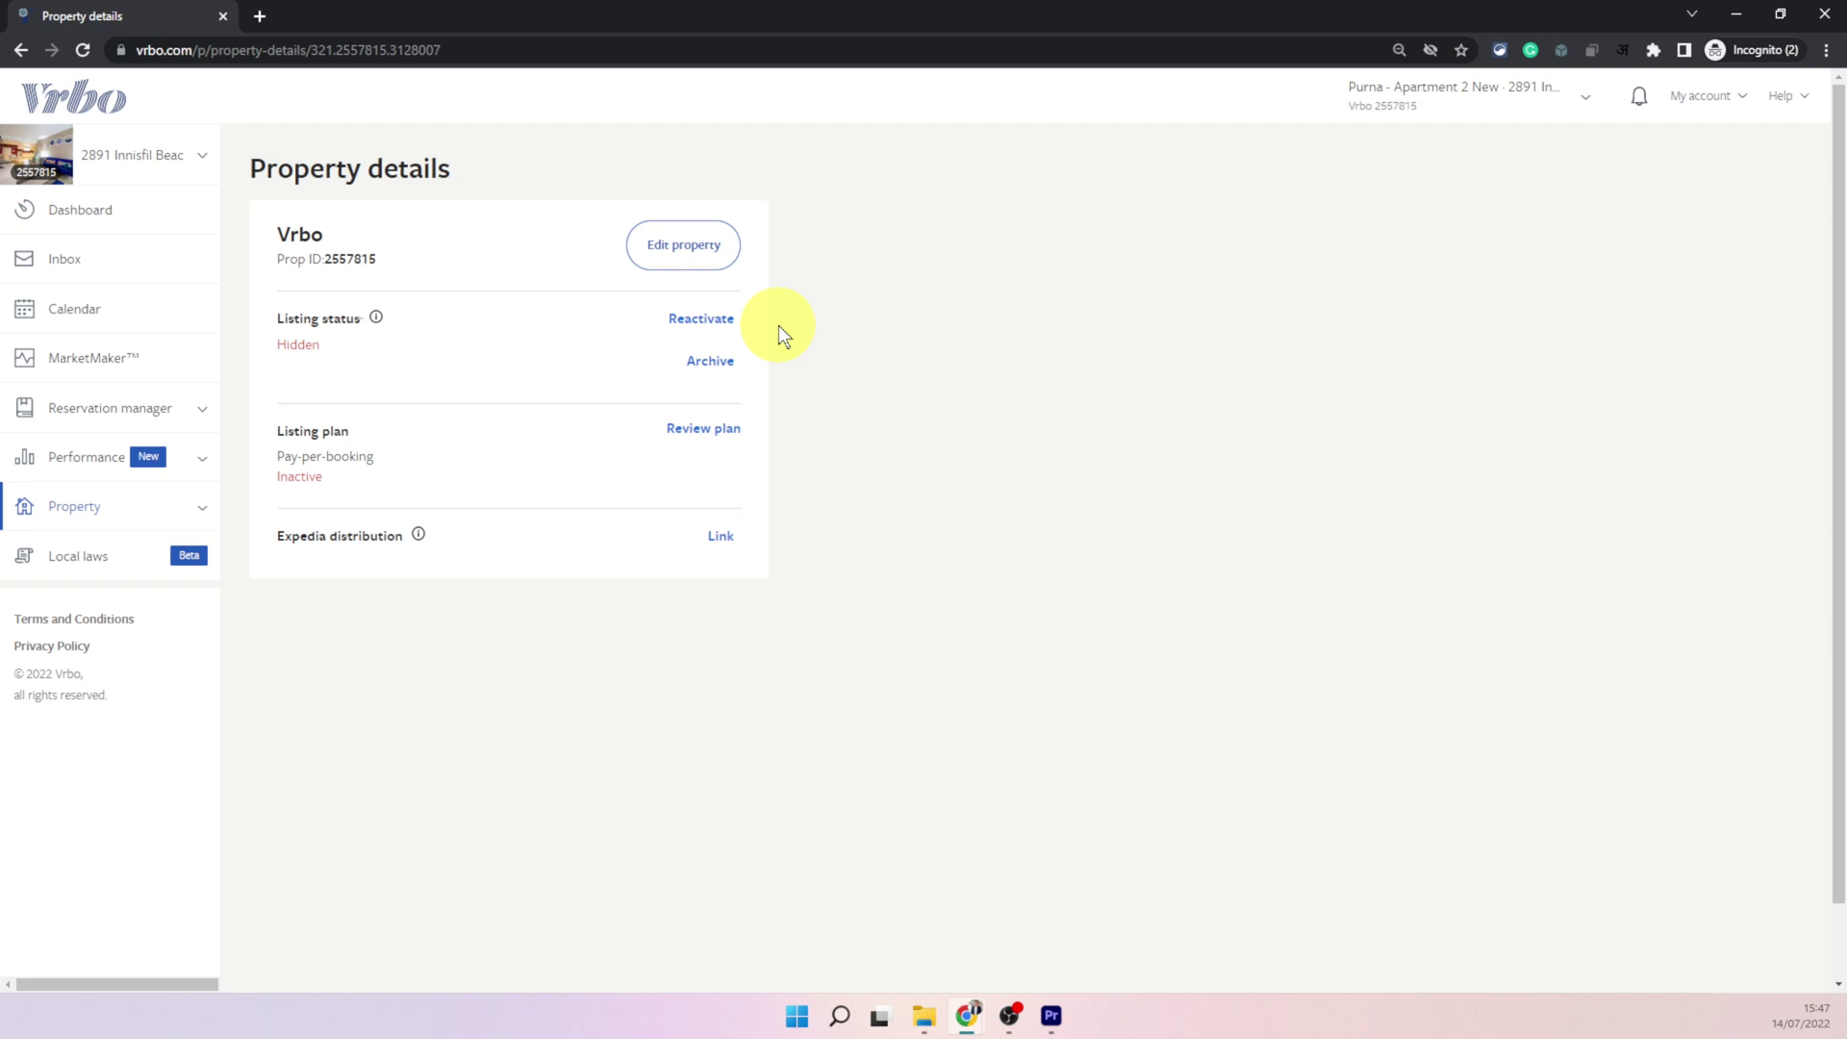
Step: Archive the hidden property, confirming with 'Yes, please archive'
{"action": "left_click", "coordinate": [711, 363]}
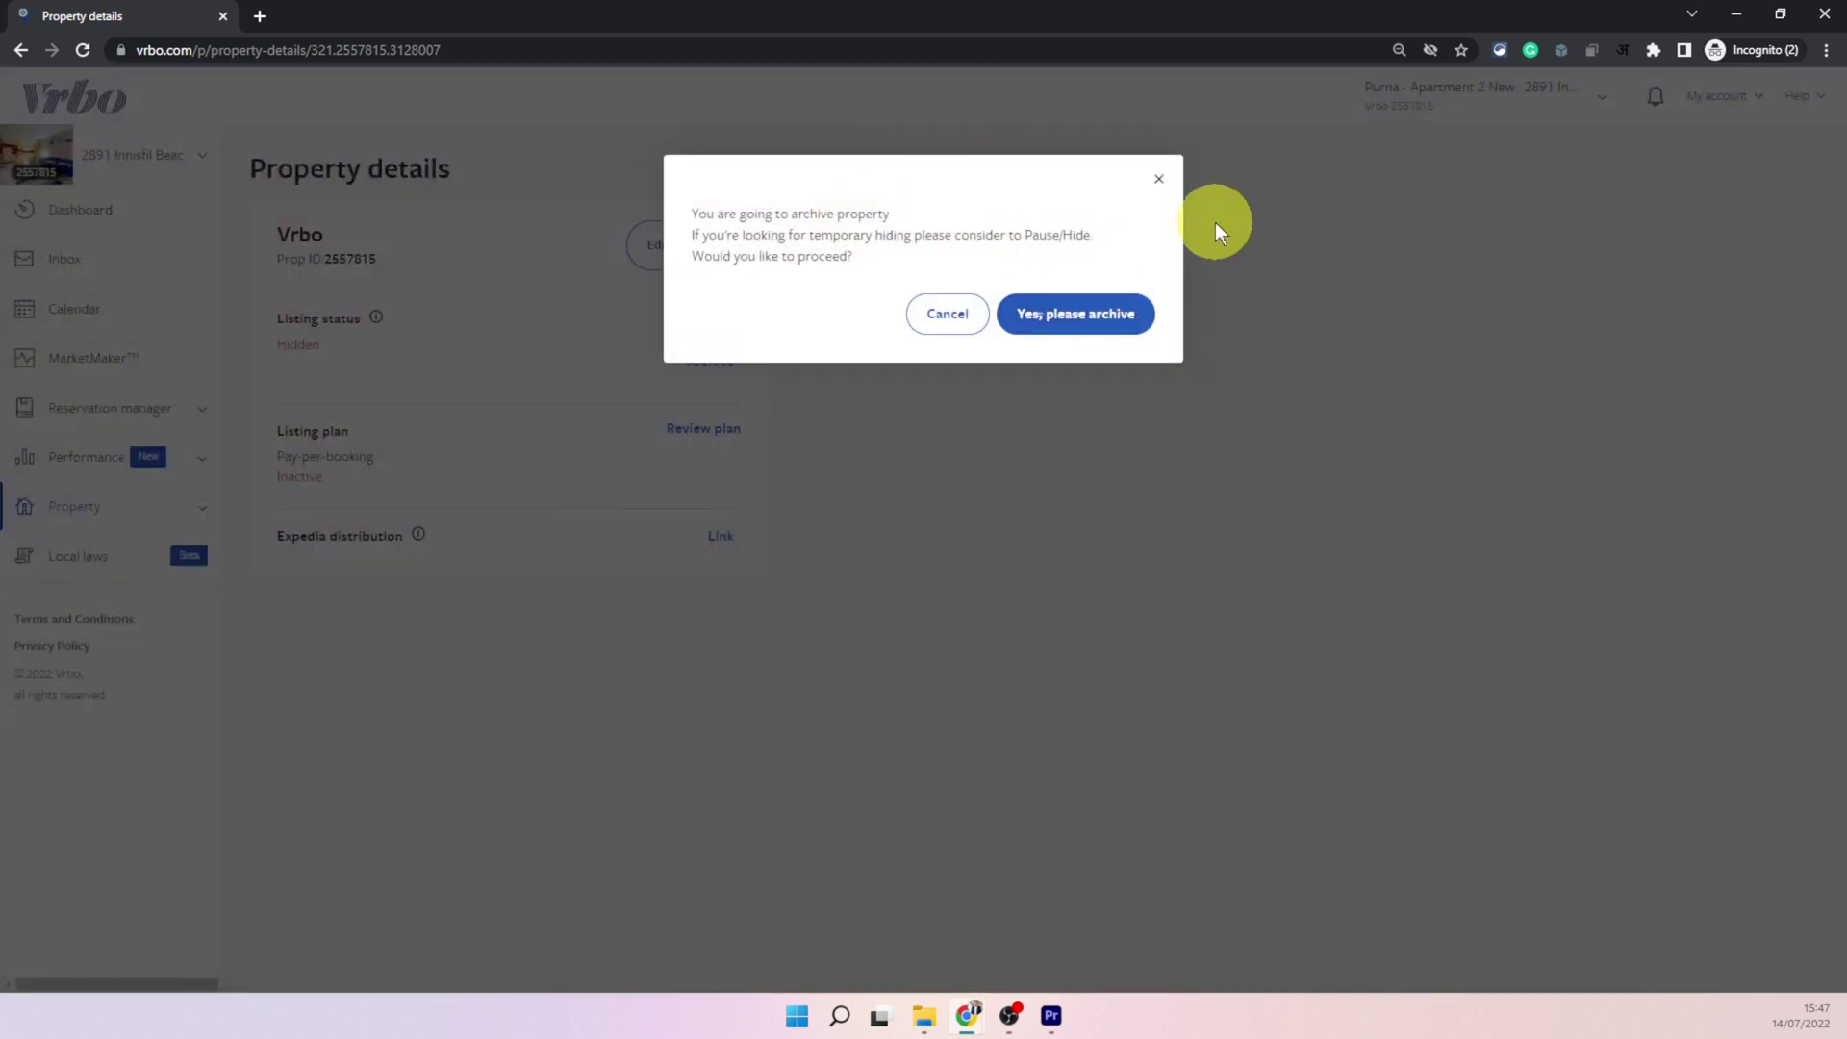
{"action": "left_click", "coordinate": [1096, 321]}
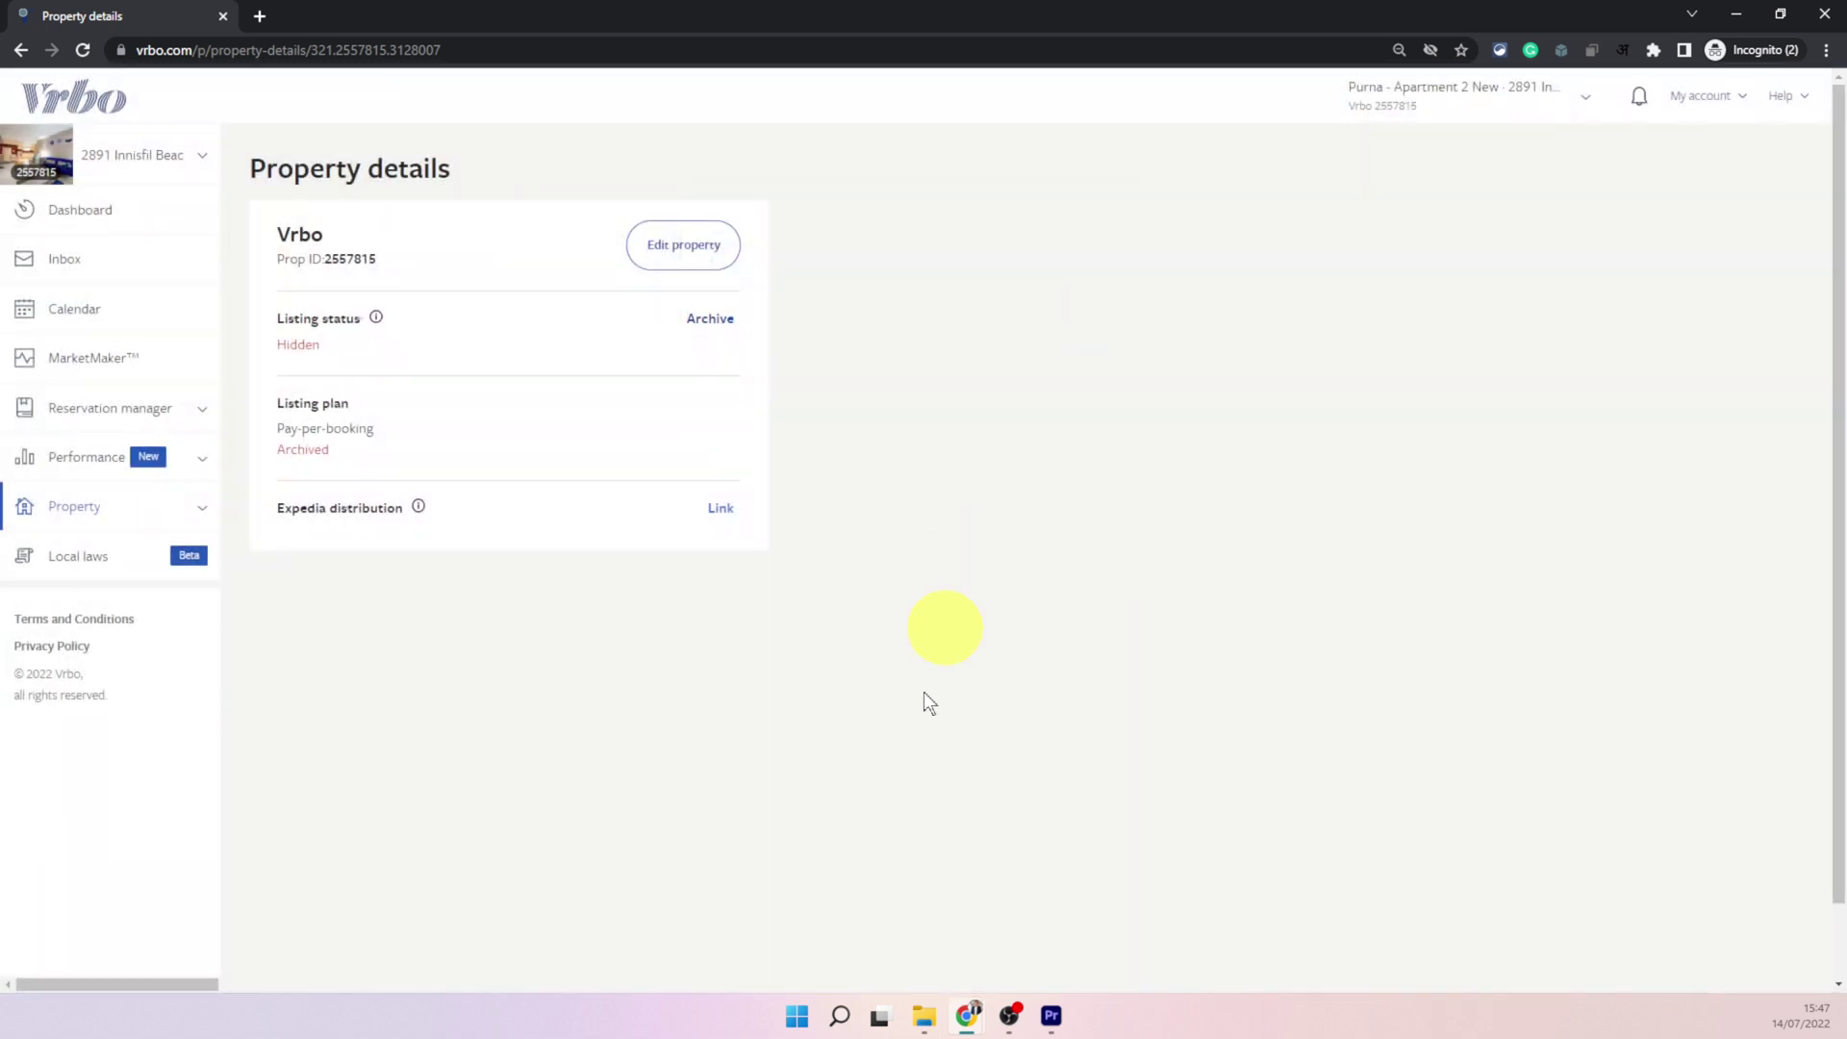
Step: Reload the page, then use See all properties in the sidebar property selector to return to My properties
{"action": "left_click", "coordinate": [84, 50]}
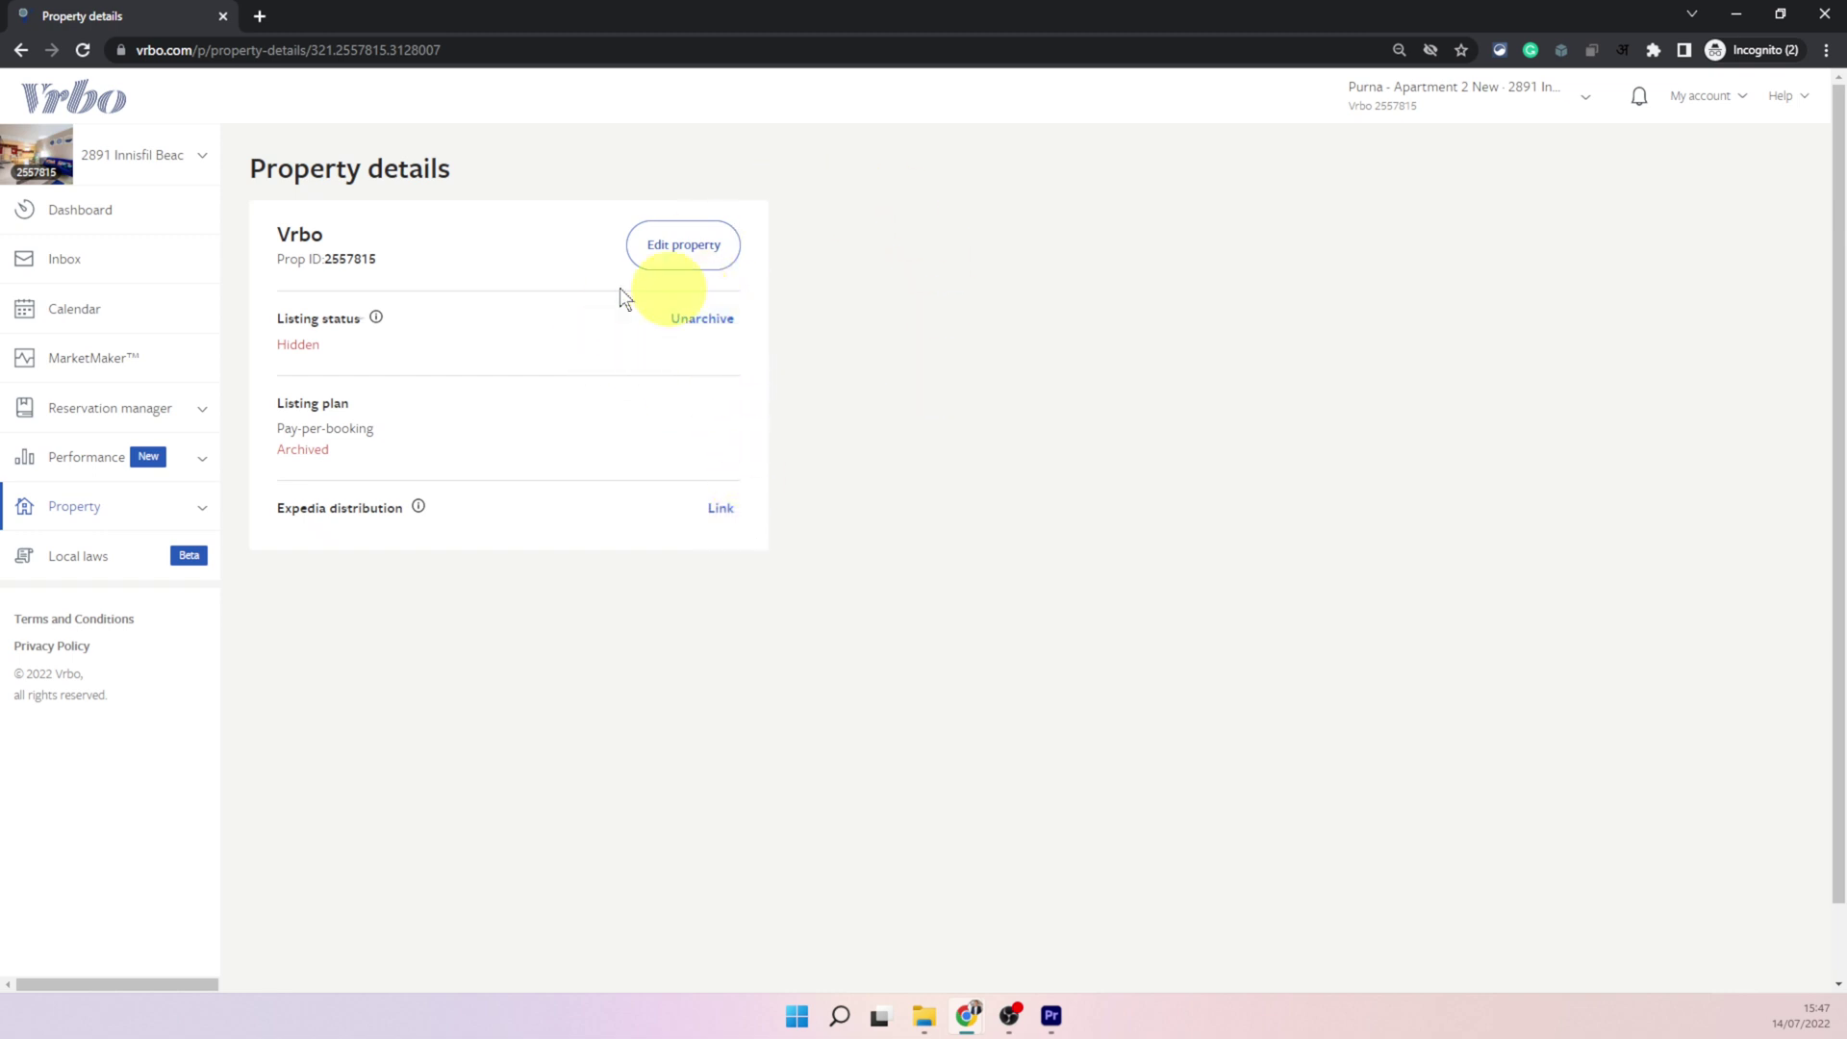
{"action": "left_click", "coordinate": [132, 168]}
{"action": "left_click", "coordinate": [59, 631]}
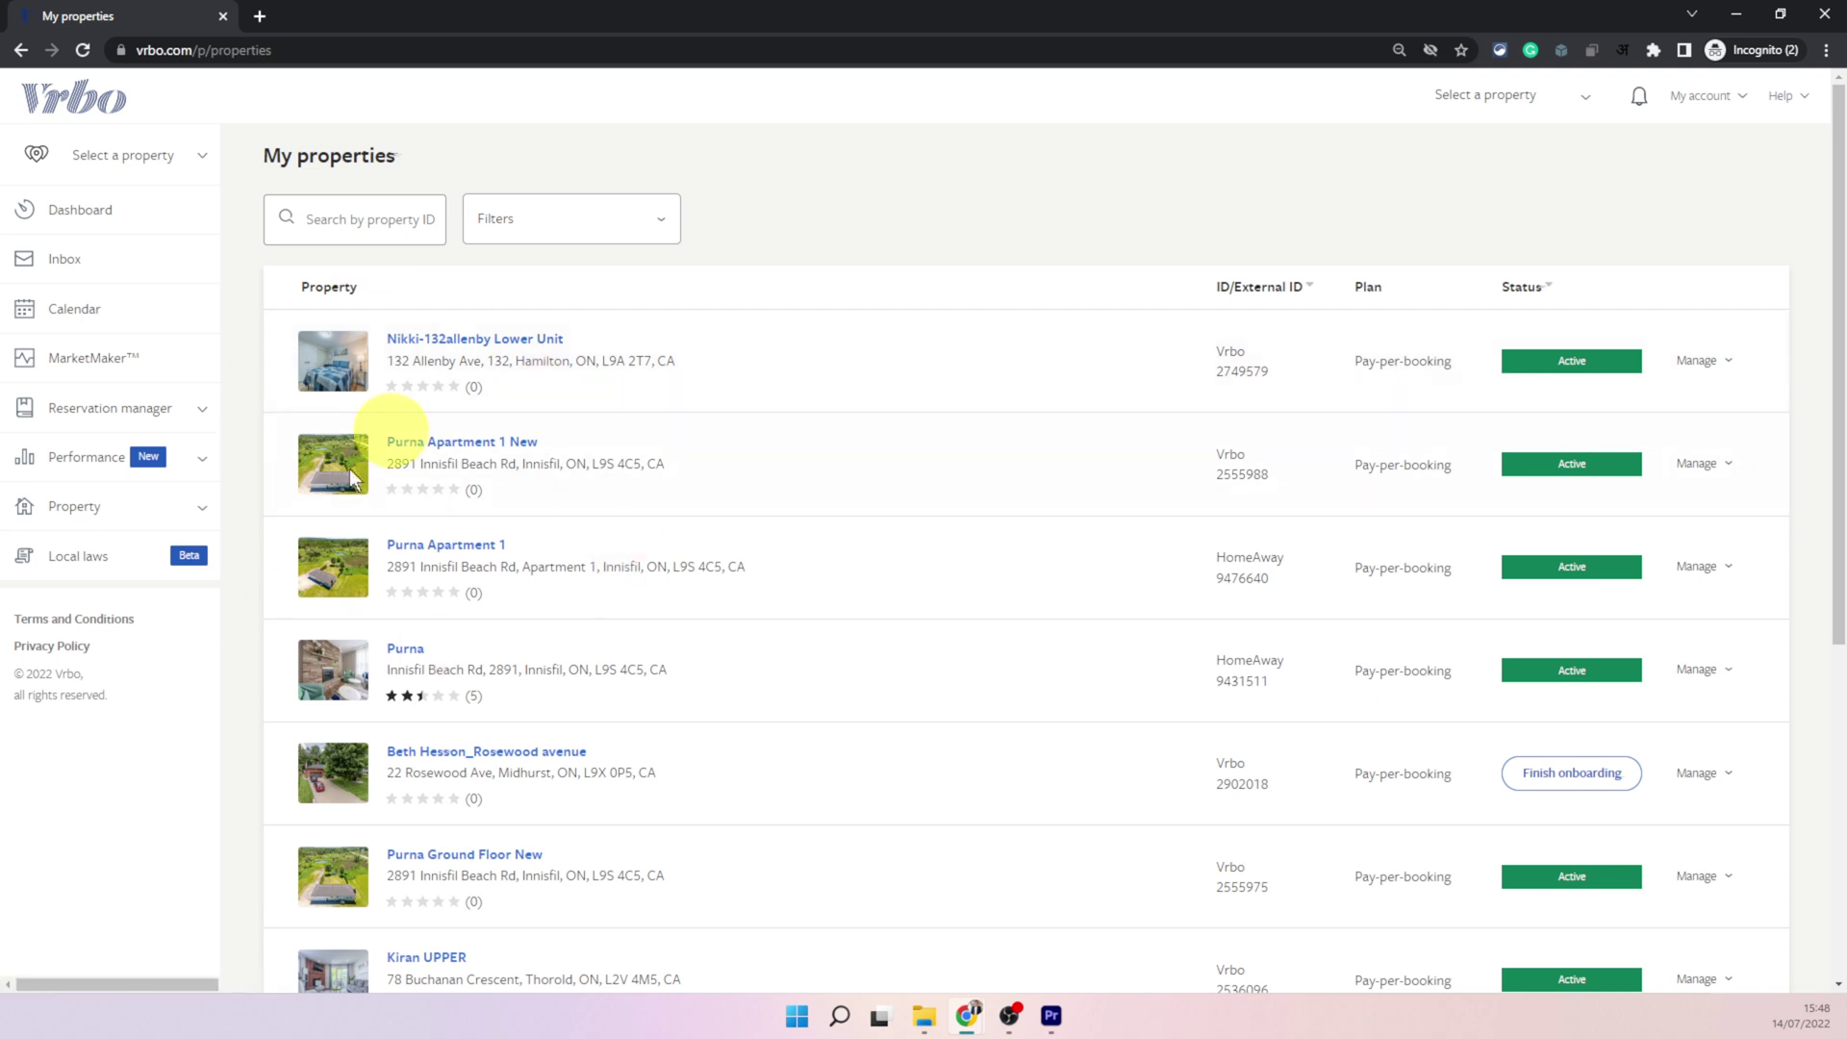
{"action": "left_click", "coordinate": [609, 227]}
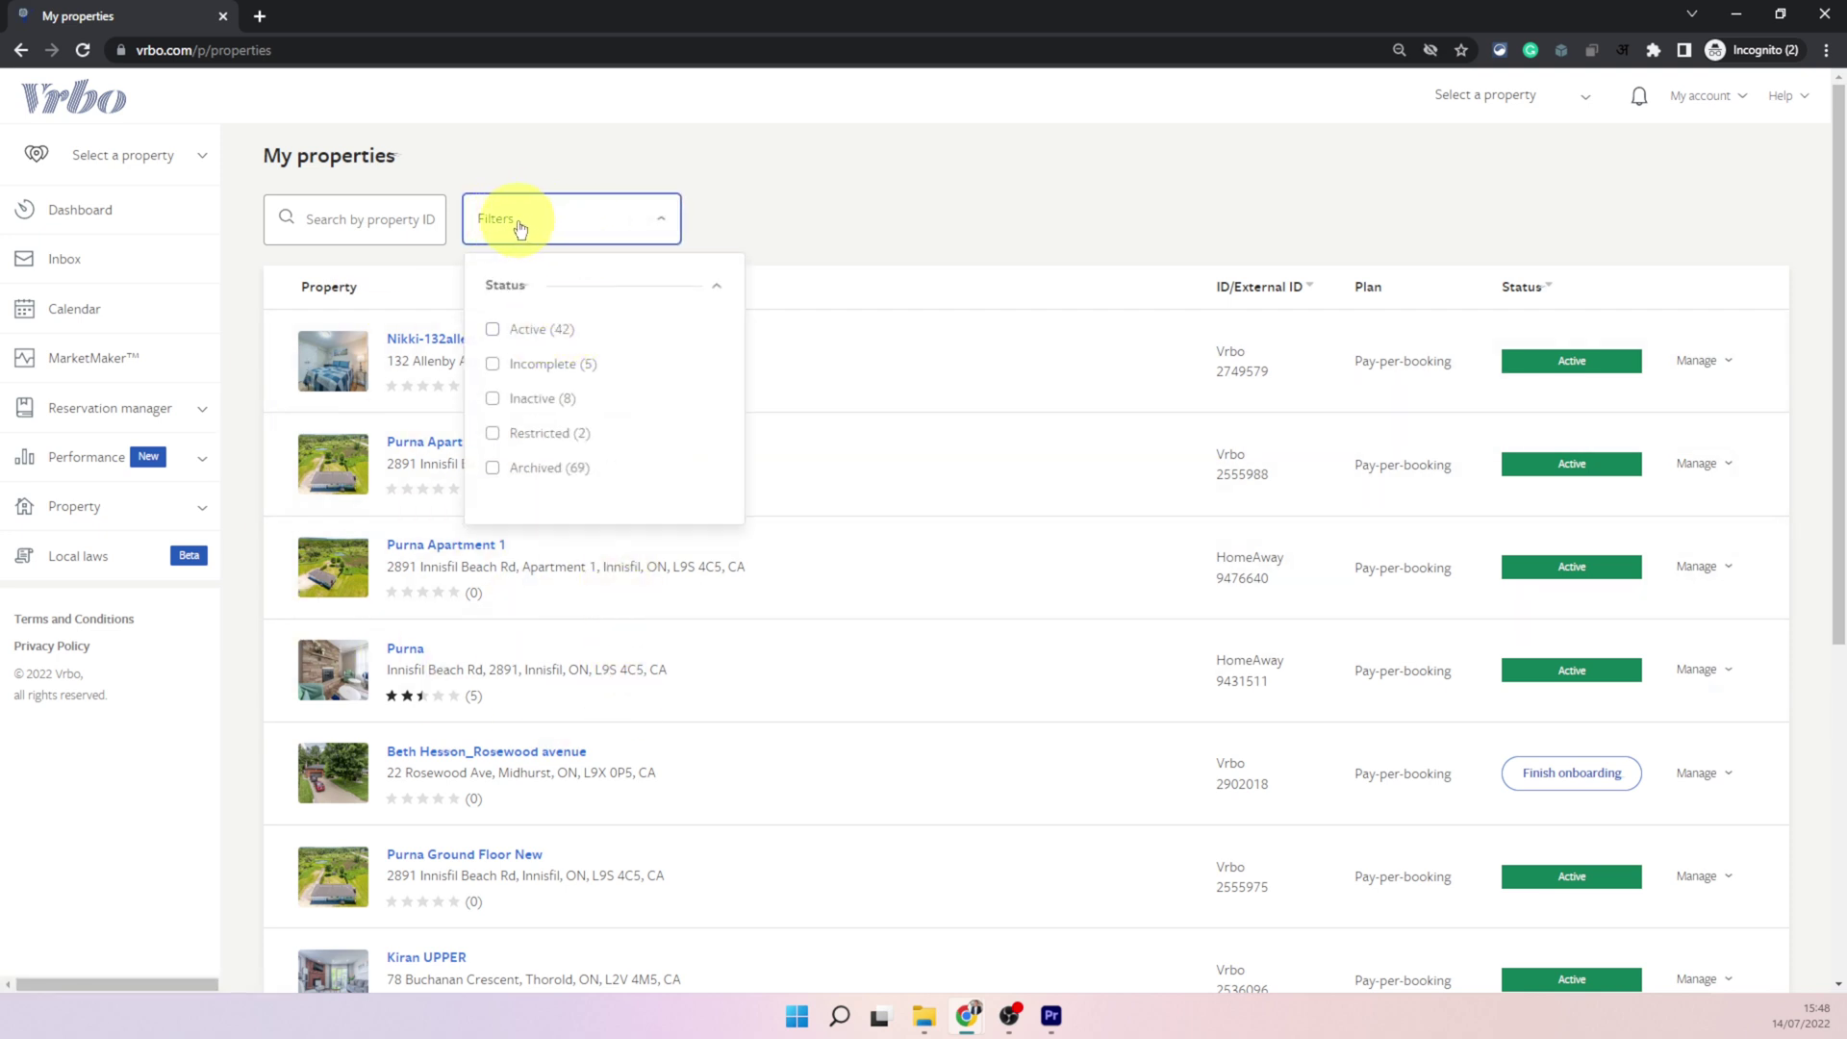
{"action": "left_click", "coordinate": [528, 469]}
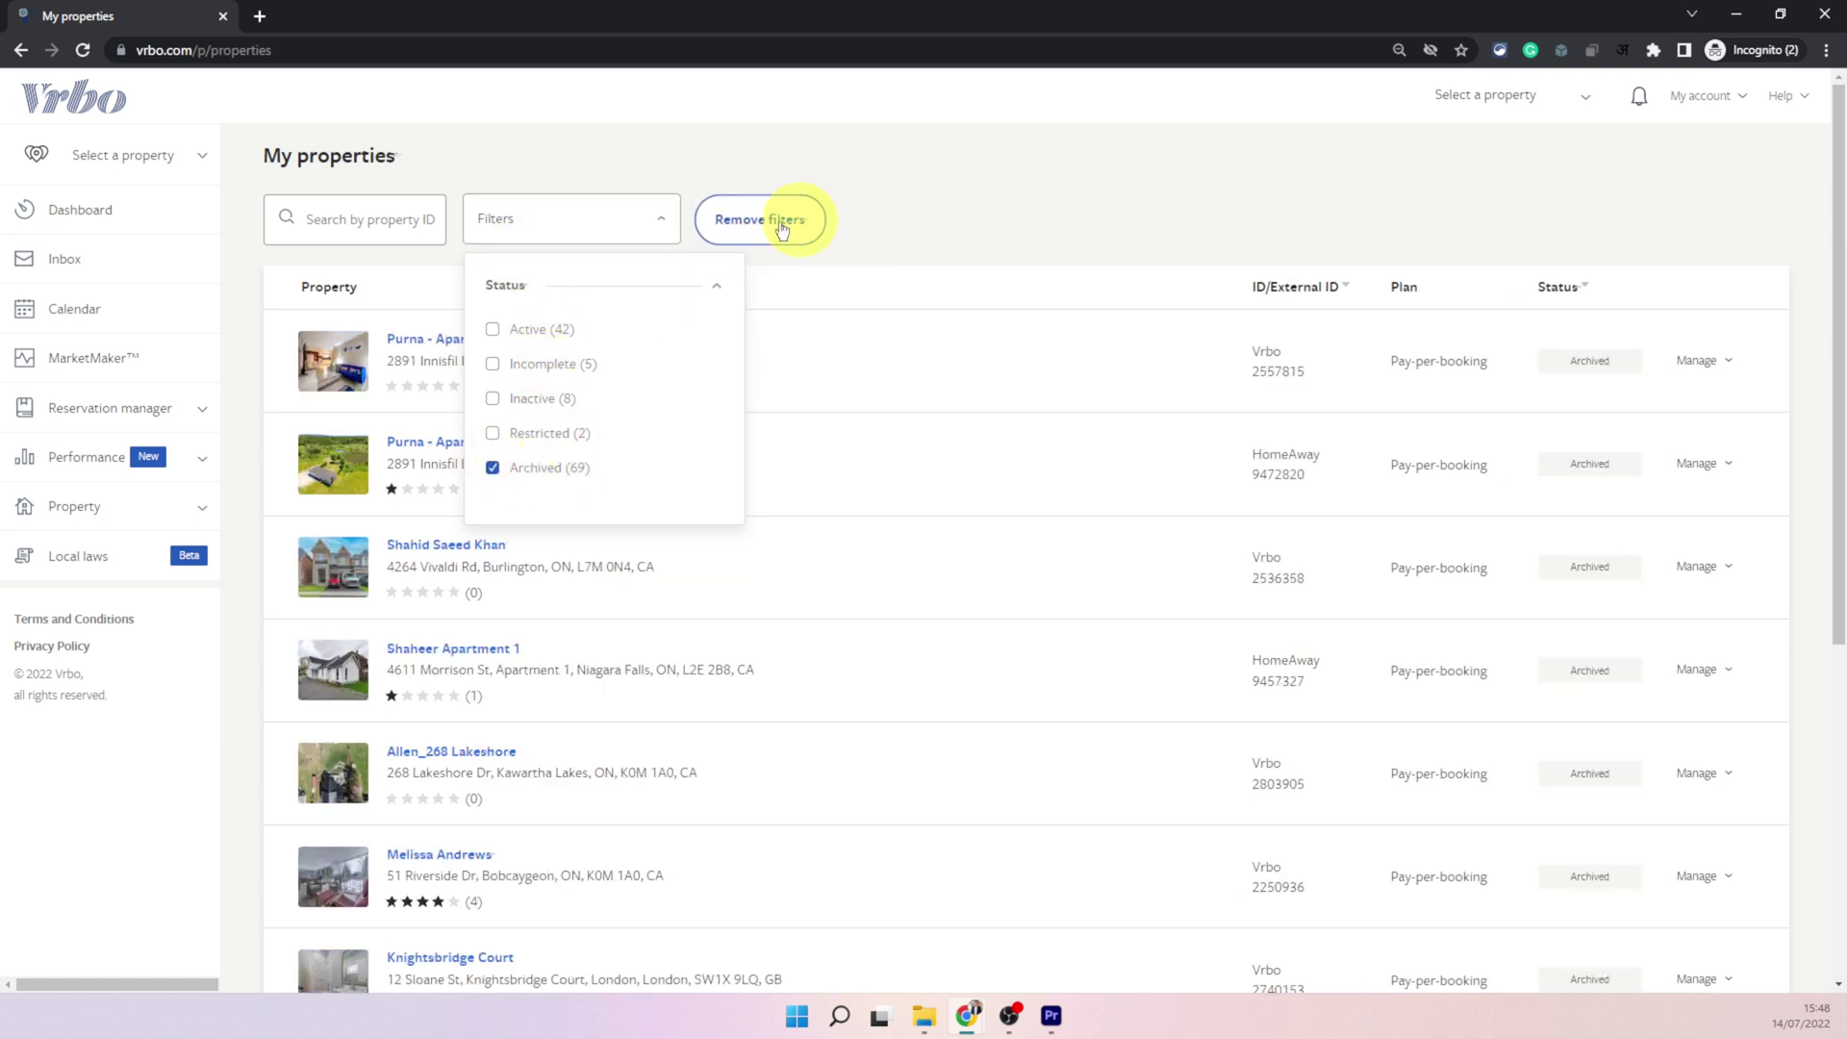
{"action": "left_click", "coordinate": [817, 222]}
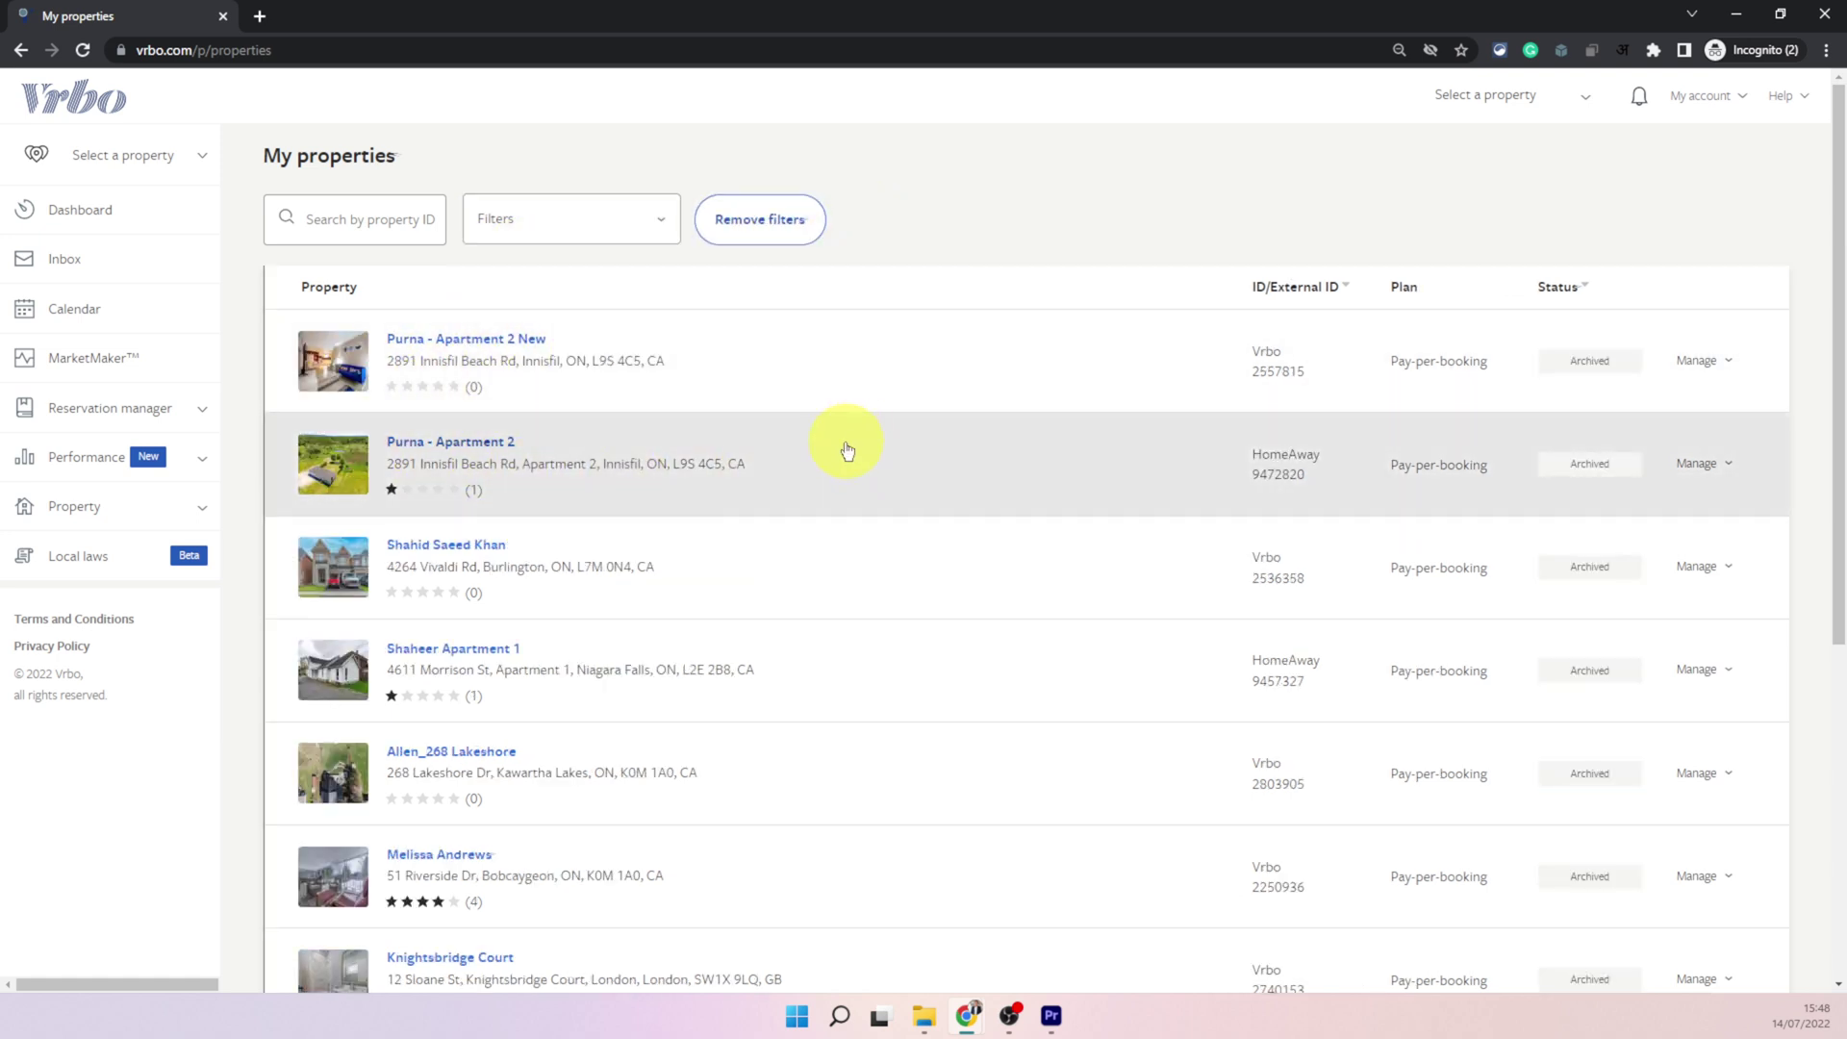
{"action": "left_click", "coordinate": [1728, 362]}
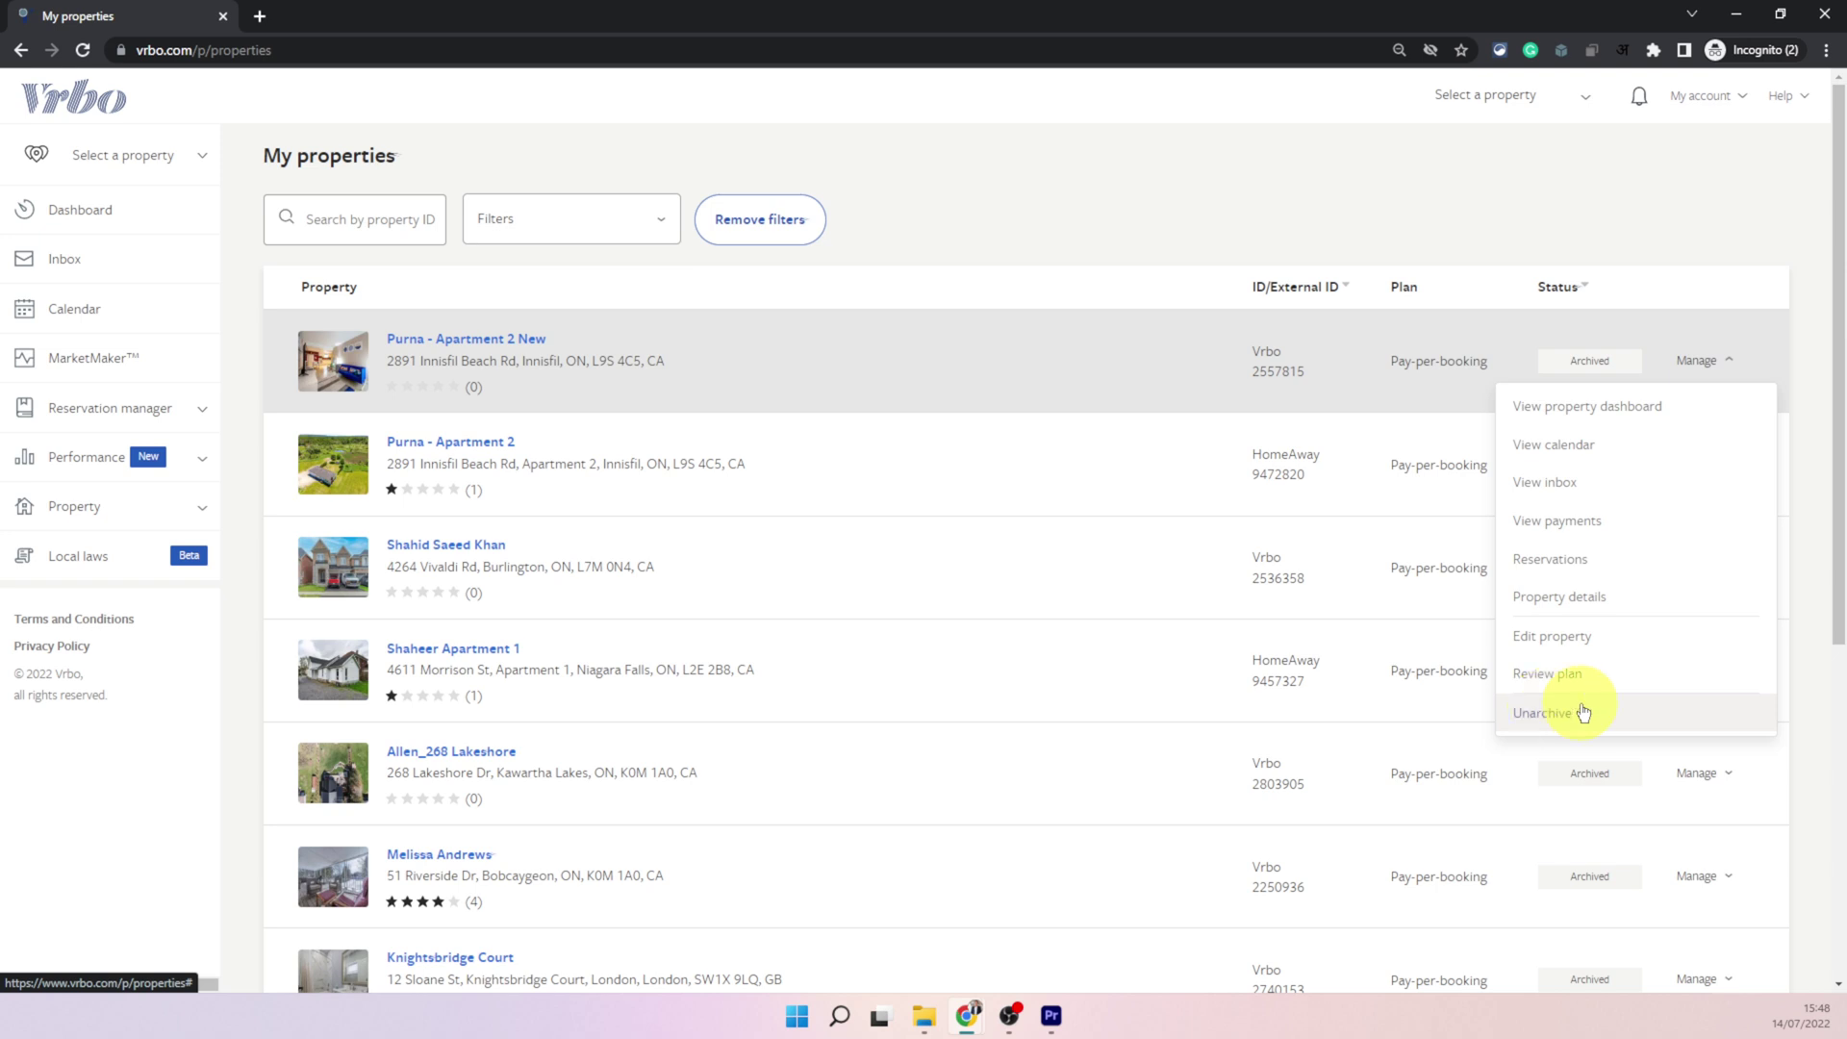
{"action": "left_click", "coordinate": [87, 221]}
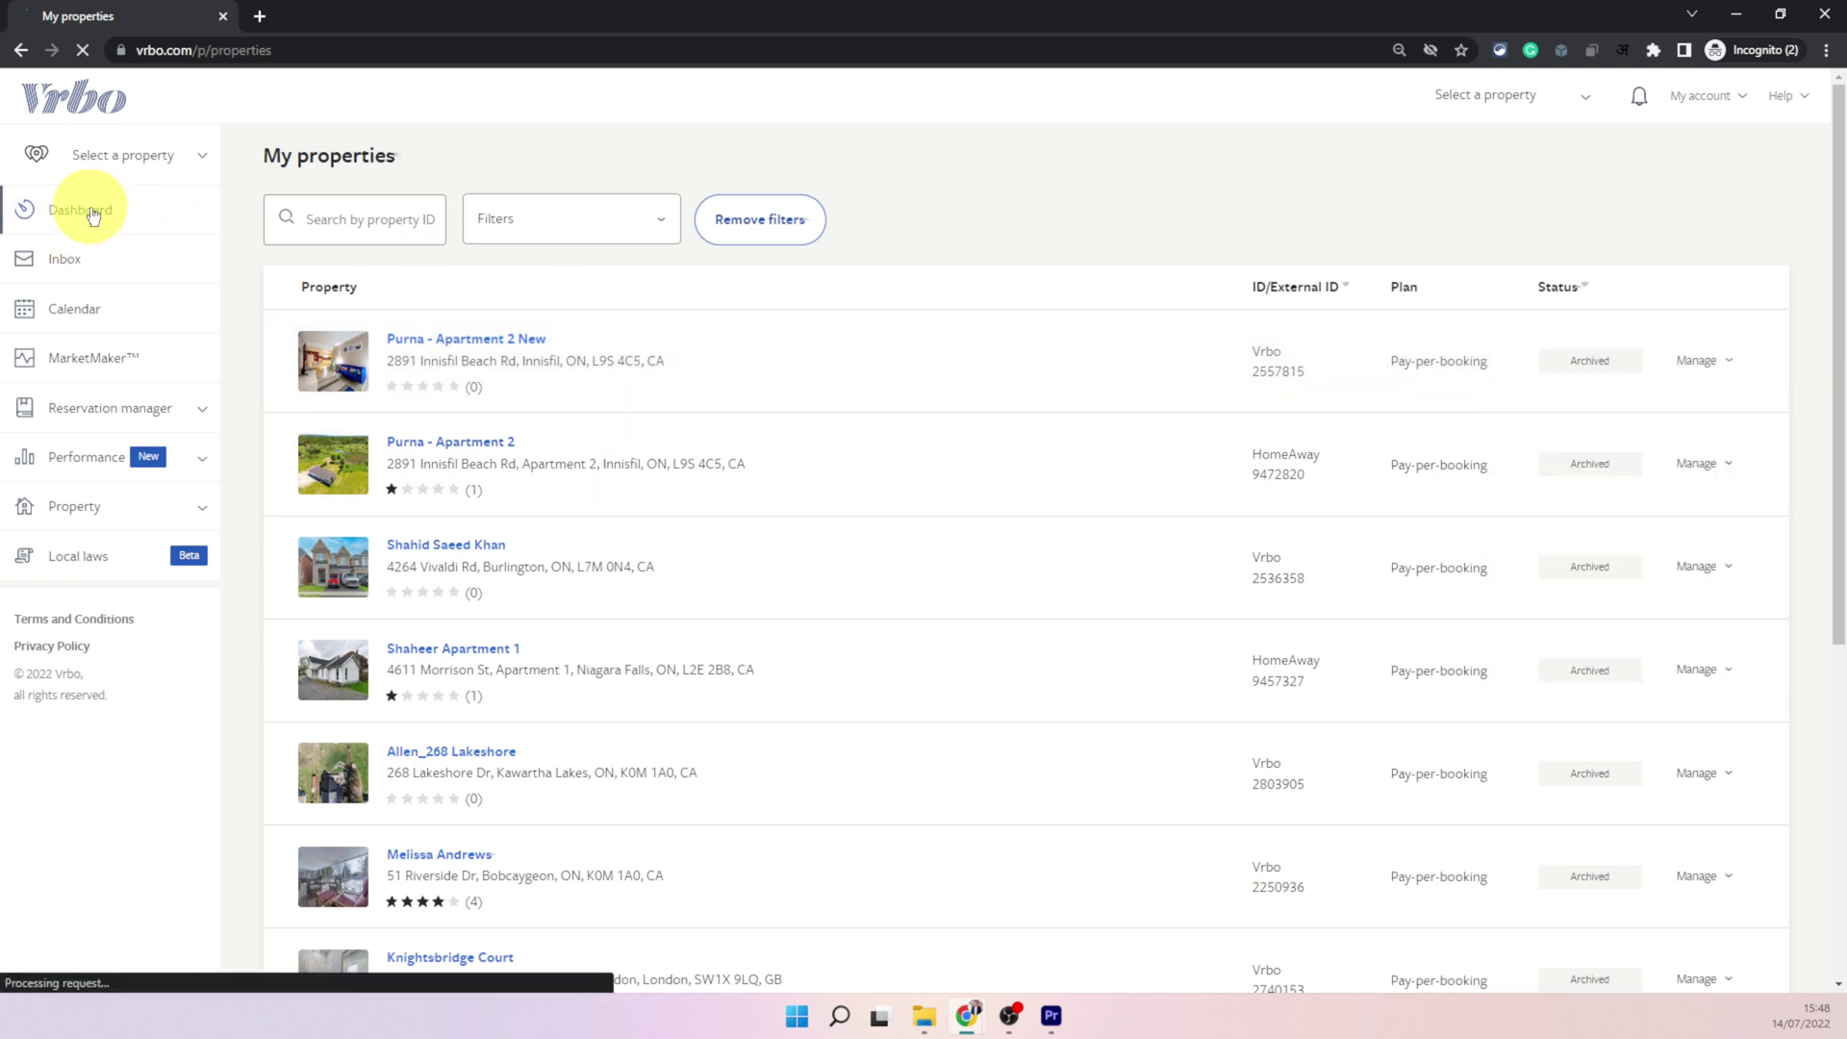